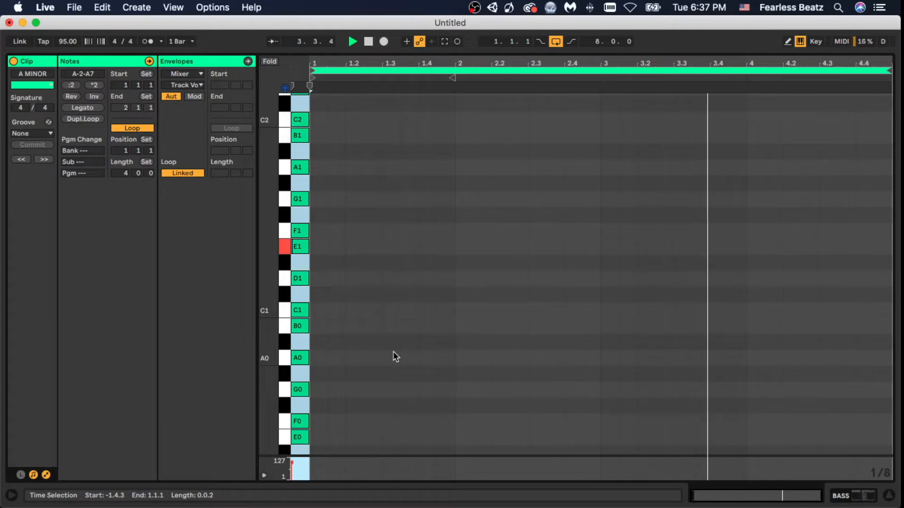
- Play the notes B and A of the bass line over the looping A MINOR clip
key("j")
key("h")
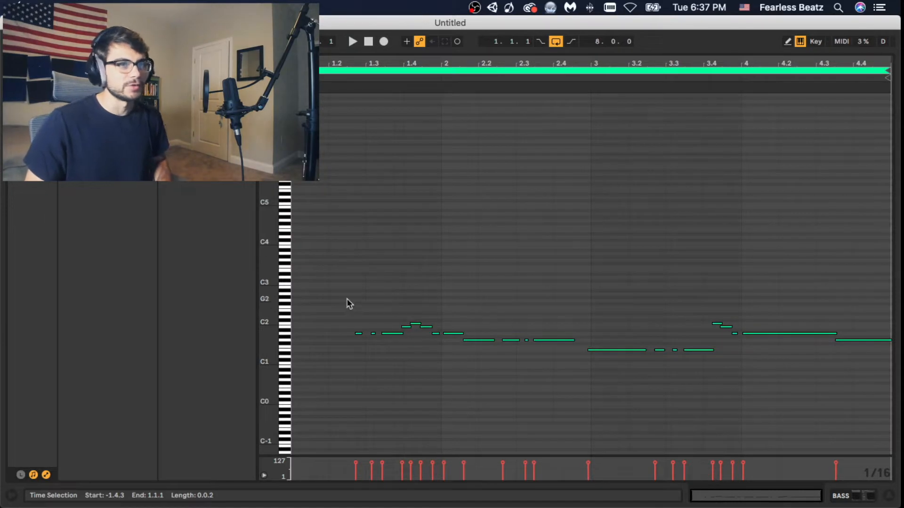
- Adjust the timing and lengths of the A1, B1 and C2 bass notes in the first bar, and audition them
left_click(422, 284)
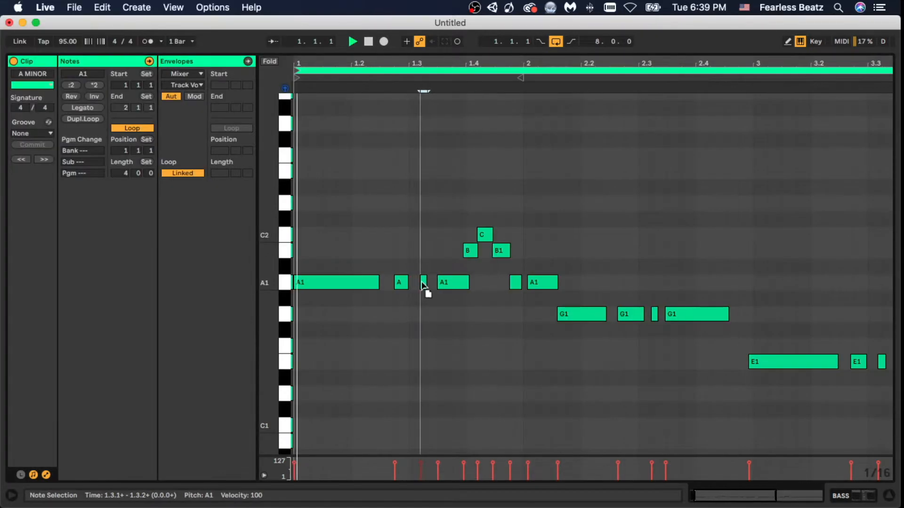
left_click_drag(422, 282, 450, 285)
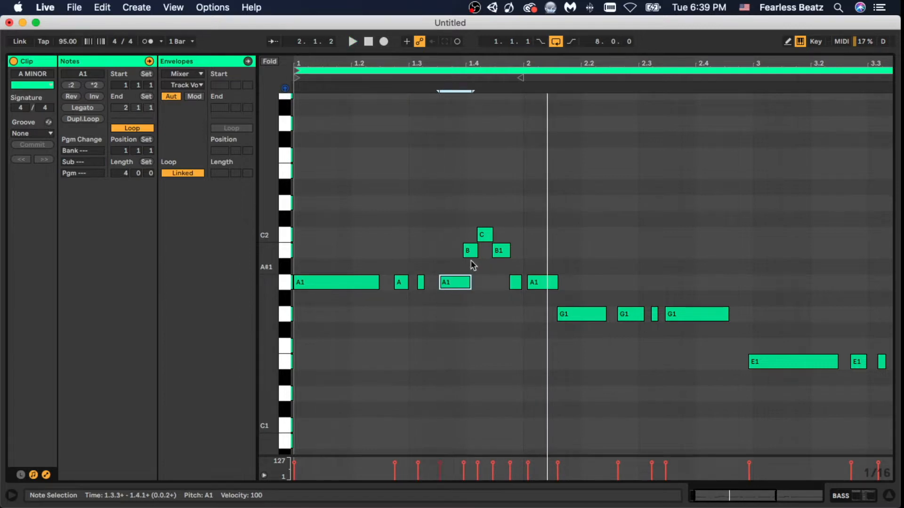
left_click_drag(470, 251, 488, 239)
left_click_drag(500, 252, 505, 252)
left_click_drag(515, 284, 463, 284)
left_click_drag(421, 284, 424, 284)
key("space")
- Tighten the timing of the A1 note at the start of bar two and the G1 notes following it
left_click(573, 316)
left_click_drag(539, 284, 626, 316)
left_click(655, 315)
key("space")
- Transpose the long A1 note at bar four down to G1 and the third-bar E1 notes up to F1
left_click_drag(762, 65, 506, 65)
left_click_drag(744, 284, 745, 317)
left_click(695, 198)
left_click_drag(513, 358, 582, 401)
key("Down")
key("Down")
left_click(766, 354)
key("Up")
key("Up")
key("Up")
- Lower the B1 and C2 notes near 3.4 to A1 and B1, and adjust the G1 notes in bar two
left_click_drag(718, 65, 718, 76)
left_click_drag(733, 250, 732, 282)
left_click_drag(723, 235, 723, 251)
left_click_drag(547, 314, 556, 314)
left_click(480, 314)
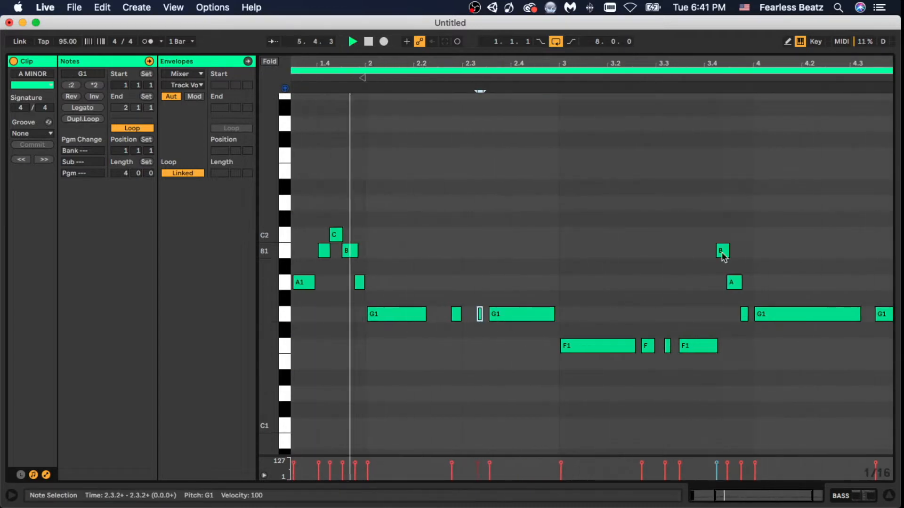
- Lower the last F1 note of the third bar to E1 and delete the short B1 note near 3.4
left_click(572, 314)
left_click_drag(543, 346, 543, 362)
left_click_drag(618, 238, 577, 285)
left_click(581, 251)
key("Delete")
- Fine-tune the timing of the first-bar A1 notes and the start of the G1 note opening bar two
left_click_drag(382, 65, 382, 94)
left_click(477, 282)
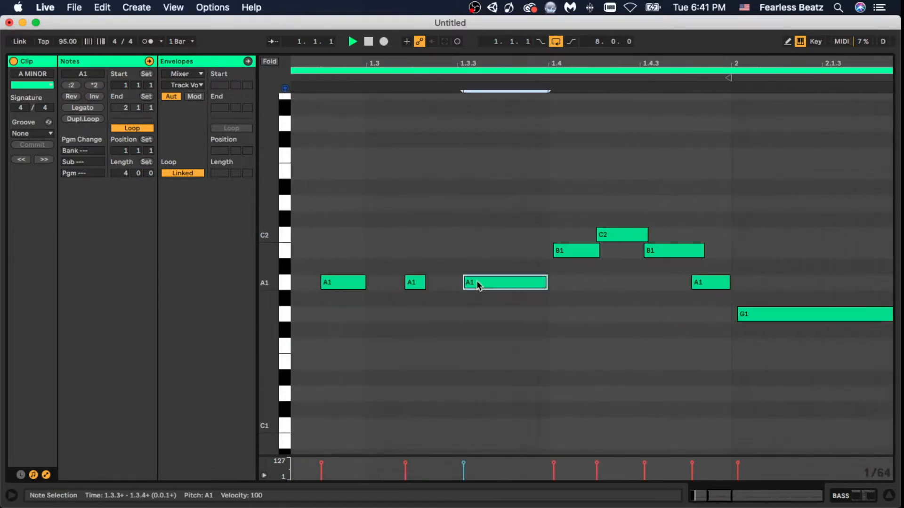
left_click_drag(727, 279, 731, 278)
left_click_drag(773, 64, 329, 64)
left_click_drag(553, 317, 546, 317)
left_click_drag(358, 64, 659, 71)
left_click_drag(532, 283, 485, 282)
left_click_drag(490, 64, 490, 29)
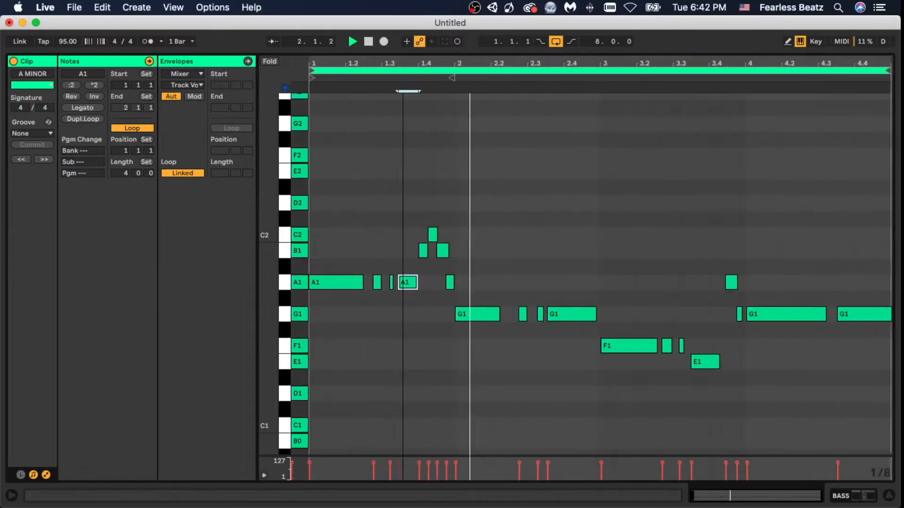
- Retime the second-bar G1 notes, raise the third-bar E1 note to F1 and extend it close to bar four
left_click_drag(593, 314, 564, 314)
left_click(567, 325)
left_click_drag(626, 324, 703, 346)
left_click_drag(719, 346, 740, 346)
left_click(481, 315)
left_click(629, 325)
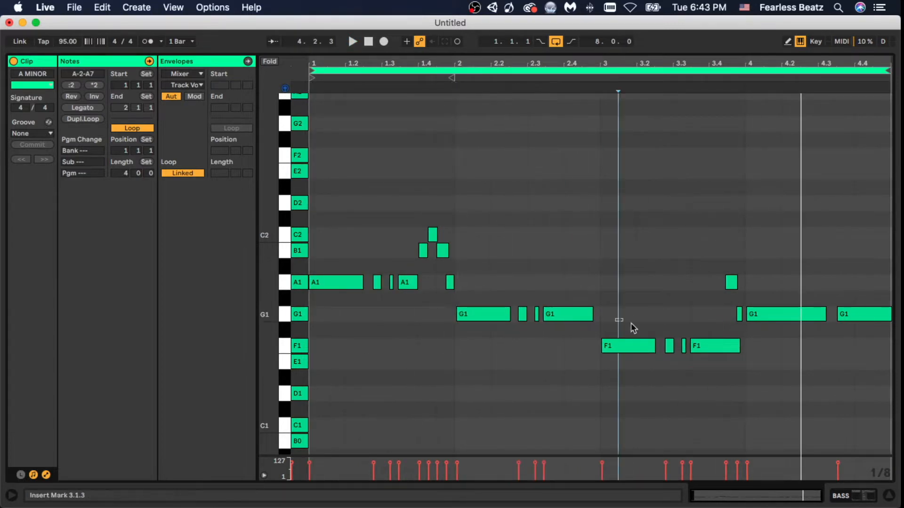
- Play back the bass clip to check the timing of the first-bar A1 note and third-bar F1 note
left_click(629, 346)
left_click_drag(358, 65, 358, 108)
left_click(410, 283)
key("space")
- Try a short A1 note at the end of bar two, just before the first F1 note
left_click(587, 251)
left_click(706, 314)
left_click(491, 316)
left_click_drag(490, 315, 535, 282)
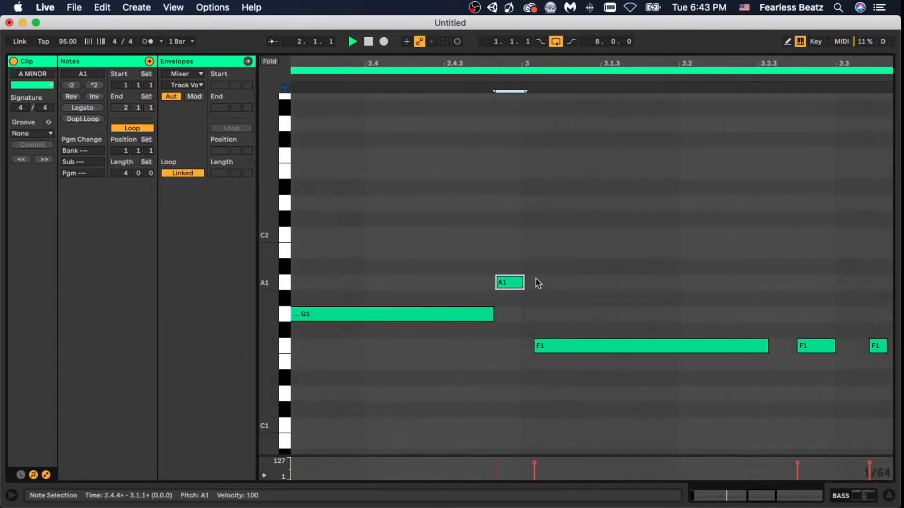
left_click(495, 315)
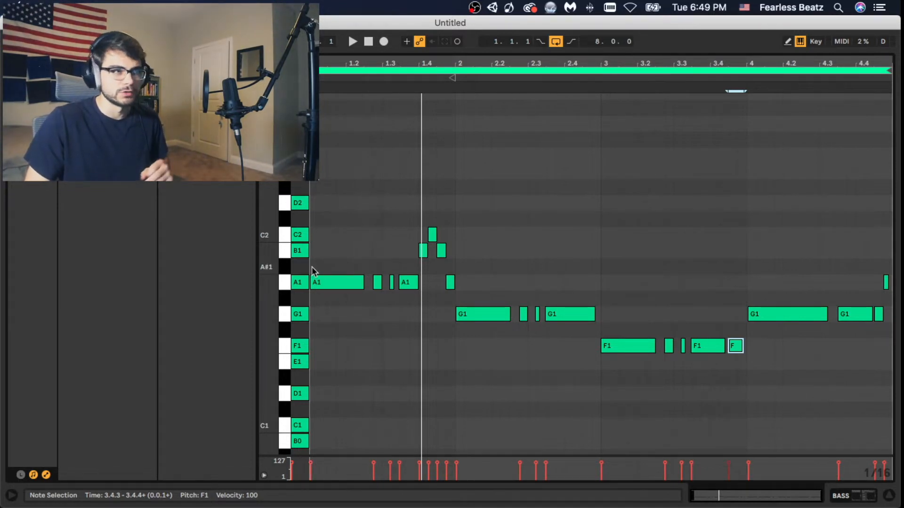
- Lower the velocity of the opening A1 note to 85
left_click(315, 283)
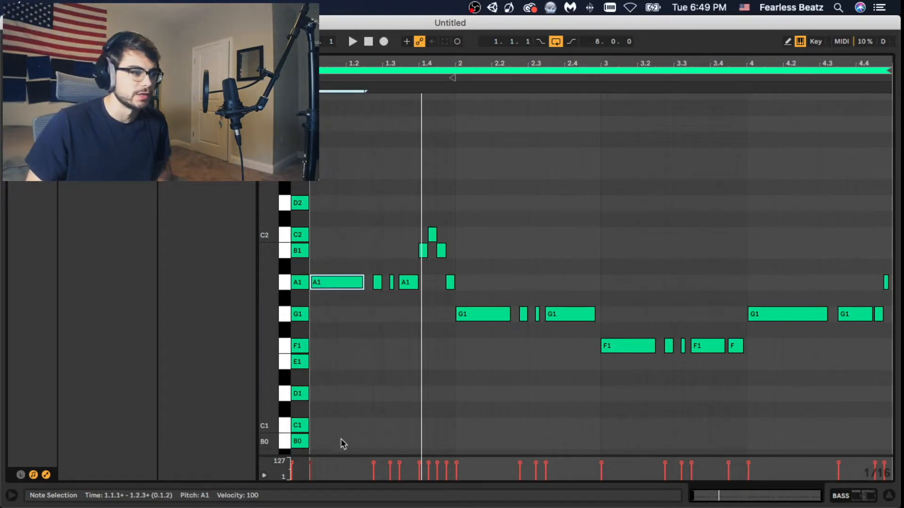
left_click(336, 362)
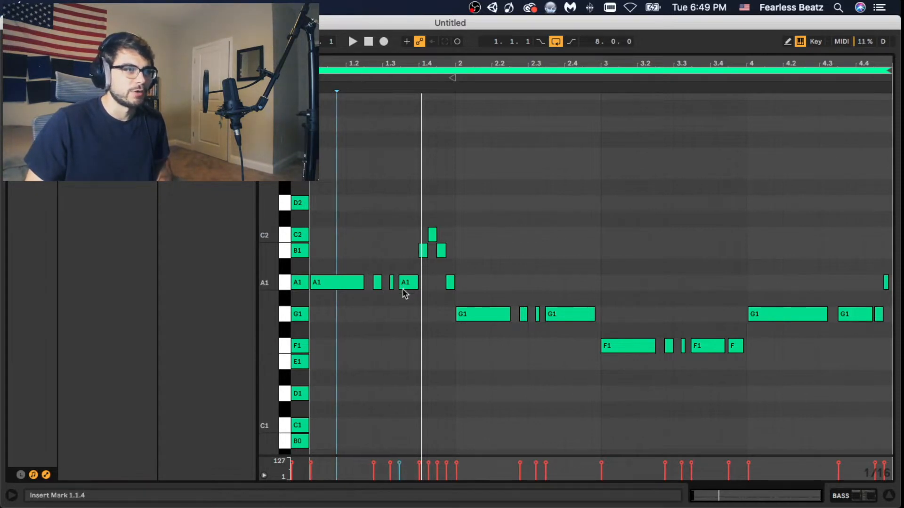
left_click(310, 466)
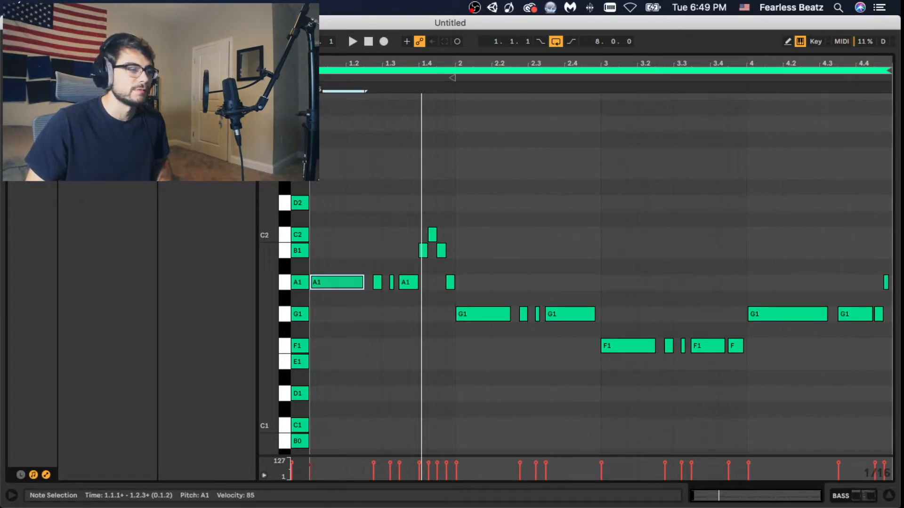
- Vary the velocities of the A1 notes between 1.2 and 1.4 in the first bar
left_click(374, 466)
left_click_drag(390, 461, 396, 466)
left_click(399, 462)
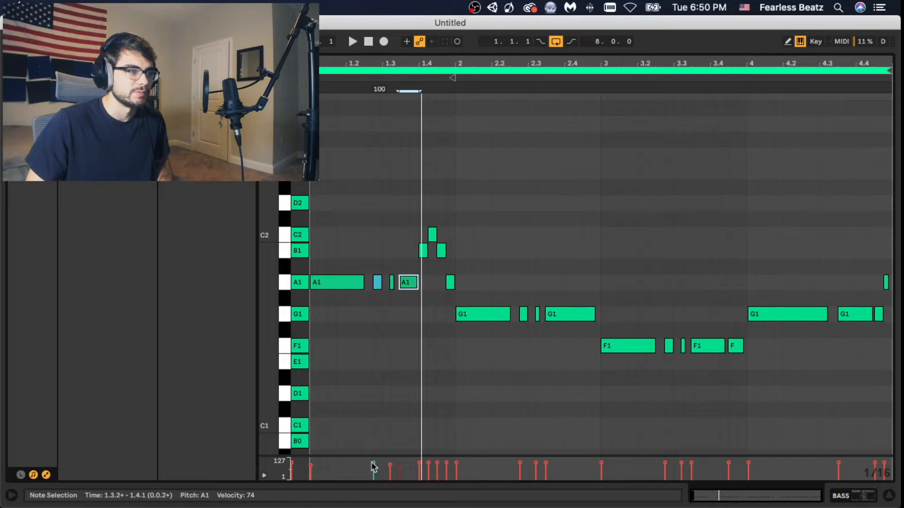
left_click(373, 465)
left_click_drag(401, 468, 400, 470)
left_click(399, 465)
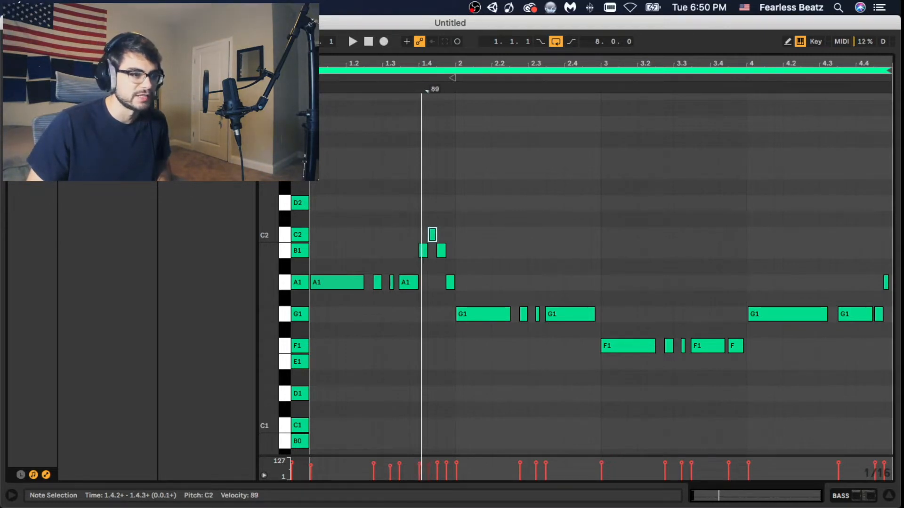
- Reduce the velocity of the last A1 note in bar one and adjust the velocities of all selected bass notes together
left_click(446, 466)
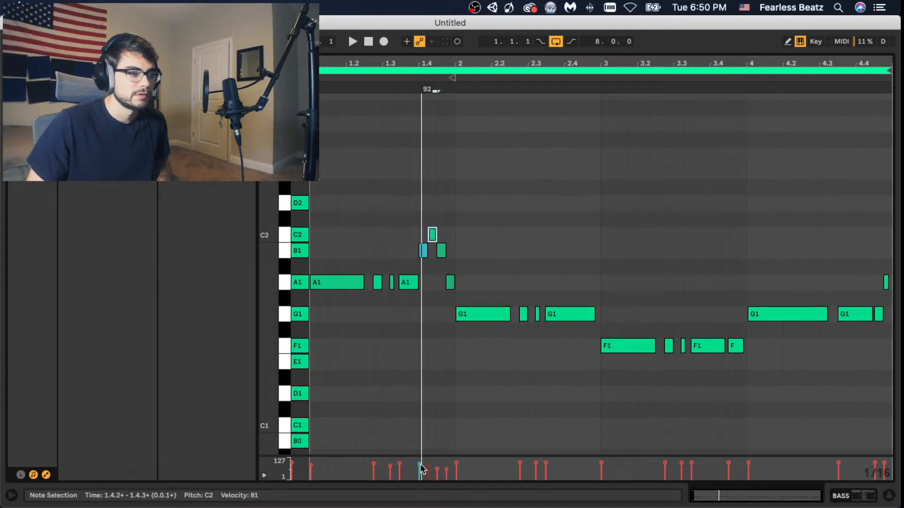
key("super+a")
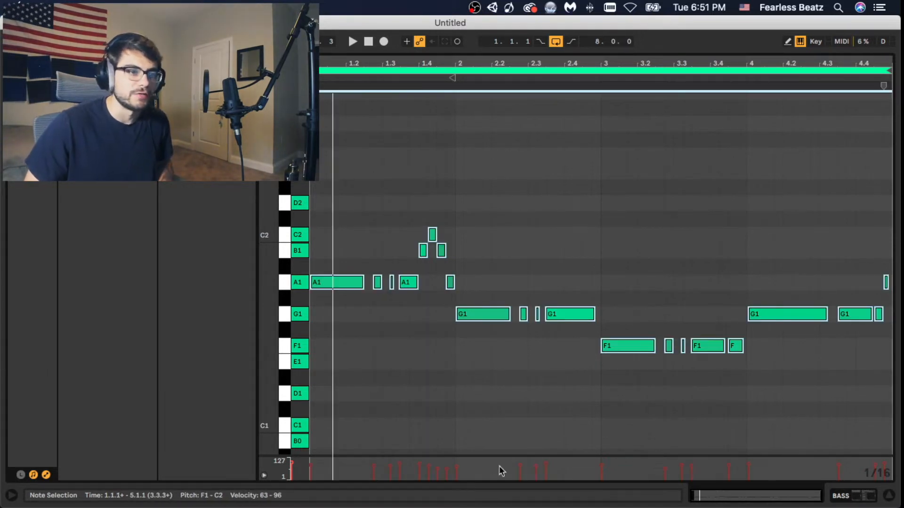
left_click_drag(422, 466, 422, 464)
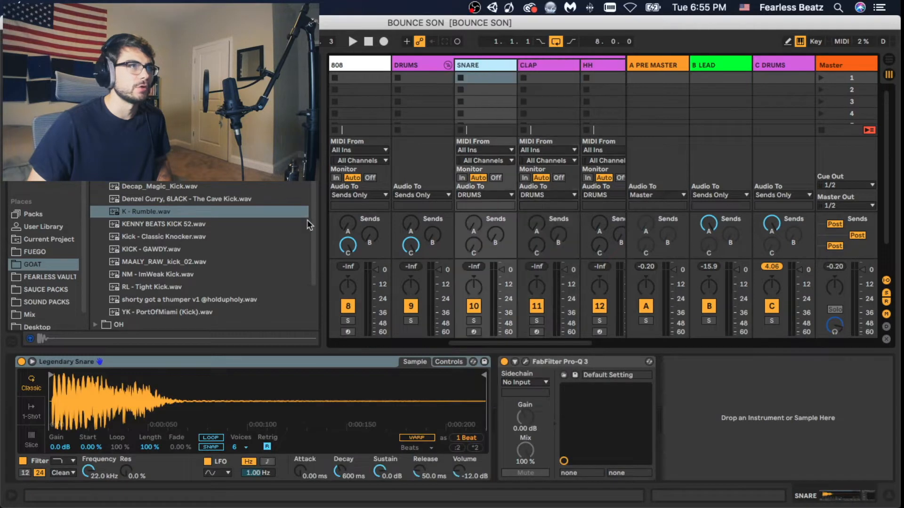
- Collapse the kick sample folder in the GOAT library and expand its SNARE folder
scroll(120, 213, "up", 5)
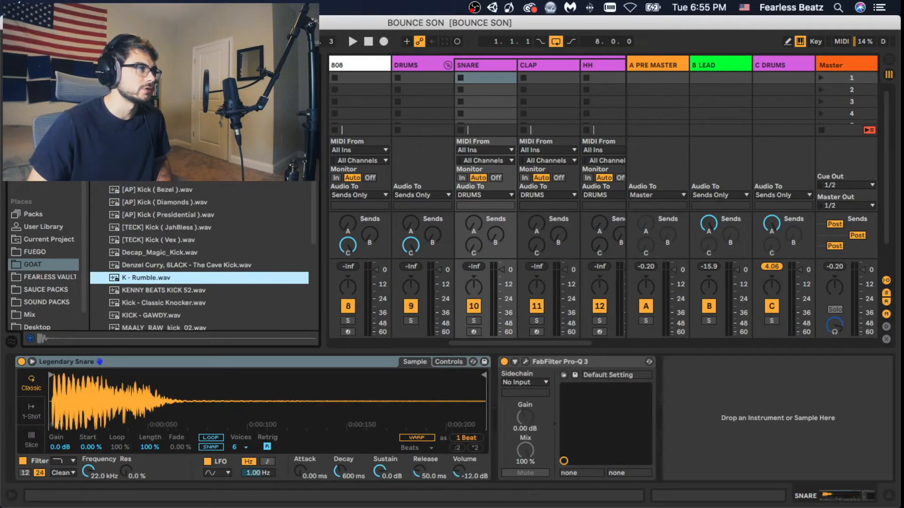
key("Left")
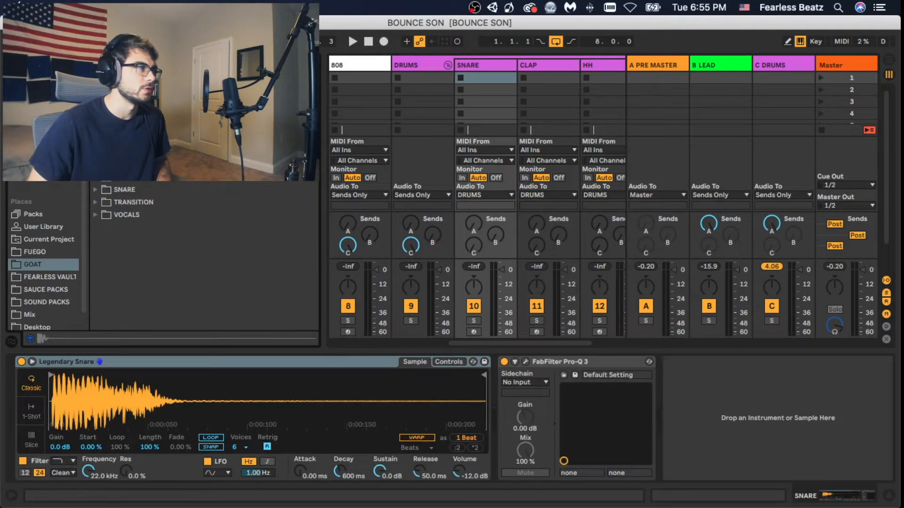
left_click(94, 189)
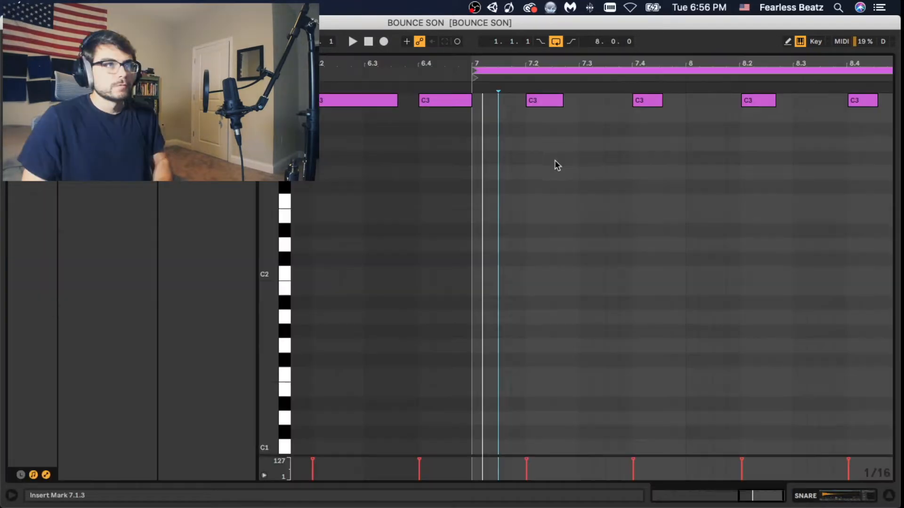
scroll(557, 165, "up", 3)
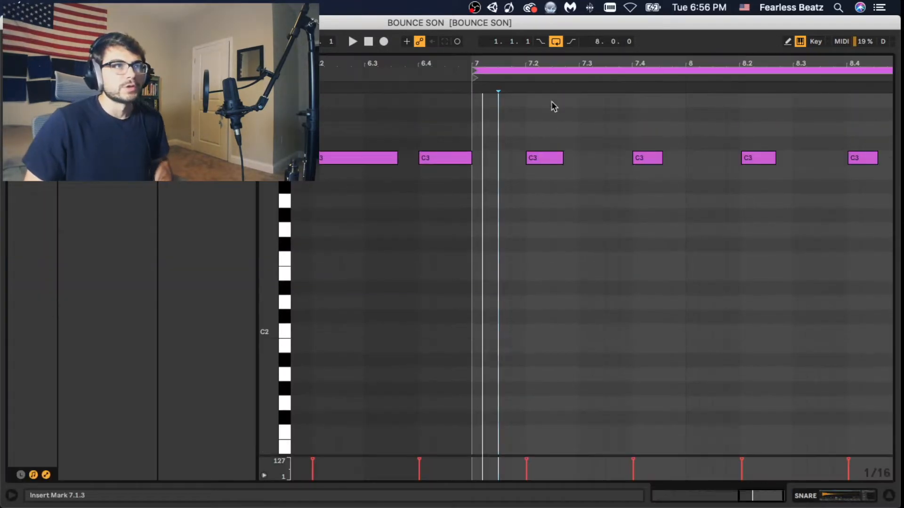
- Delete the C3 snare note at 6.4, just before the loop start at bar seven
left_click_drag(547, 61, 444, 102)
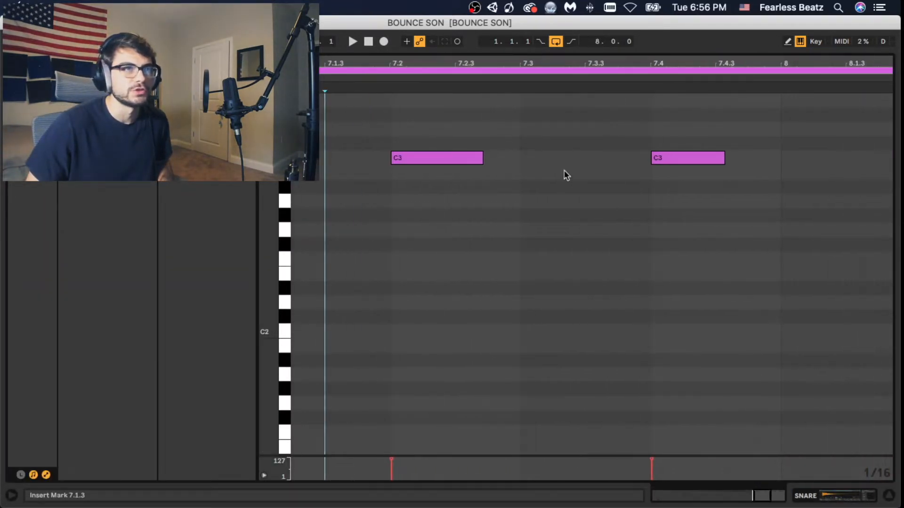
left_click_drag(666, 65, 662, 103)
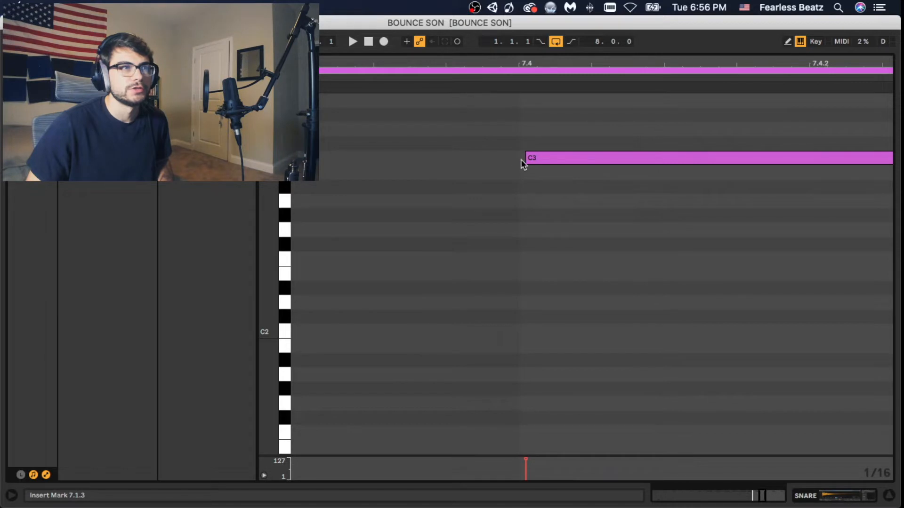
left_click_drag(545, 63, 548, 22)
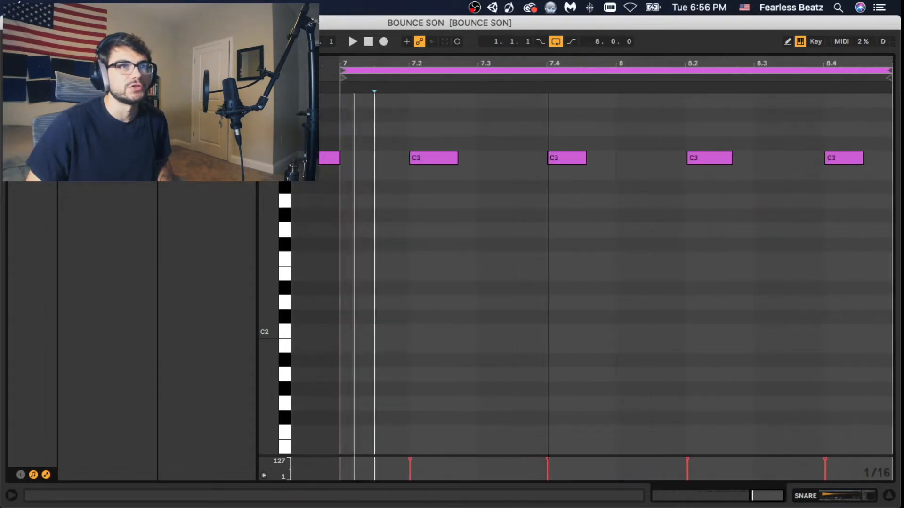
left_click_drag(710, 64, 863, 81)
left_click_drag(464, 141, 504, 246)
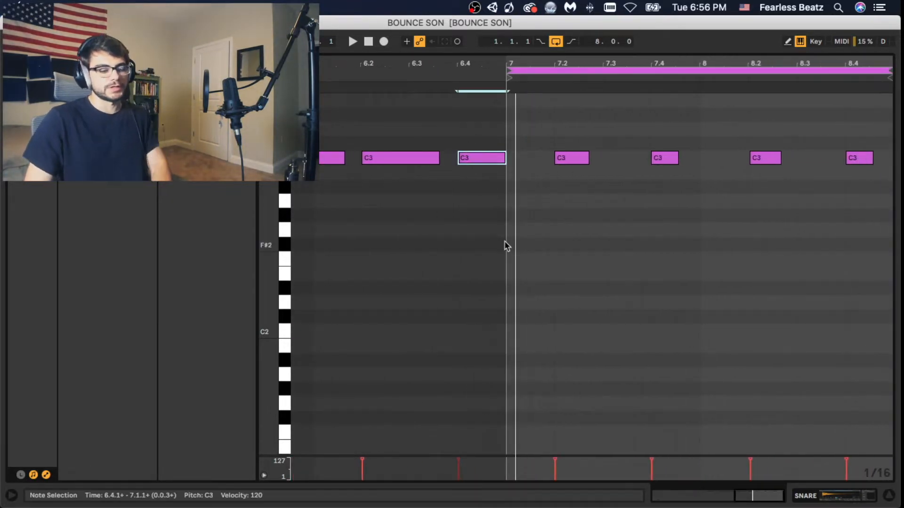
key("Delete")
- Play back the looped snare pattern and select its last C3 note at 8.4
key("space")
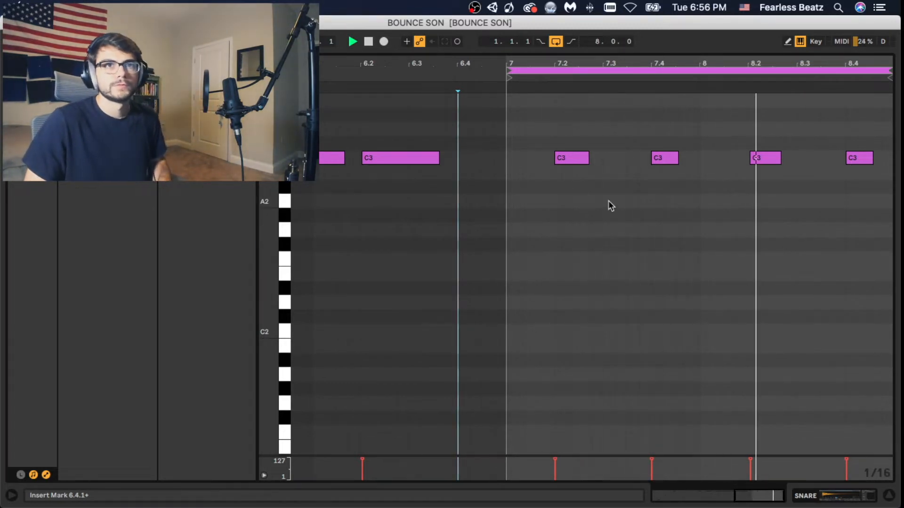
key("space")
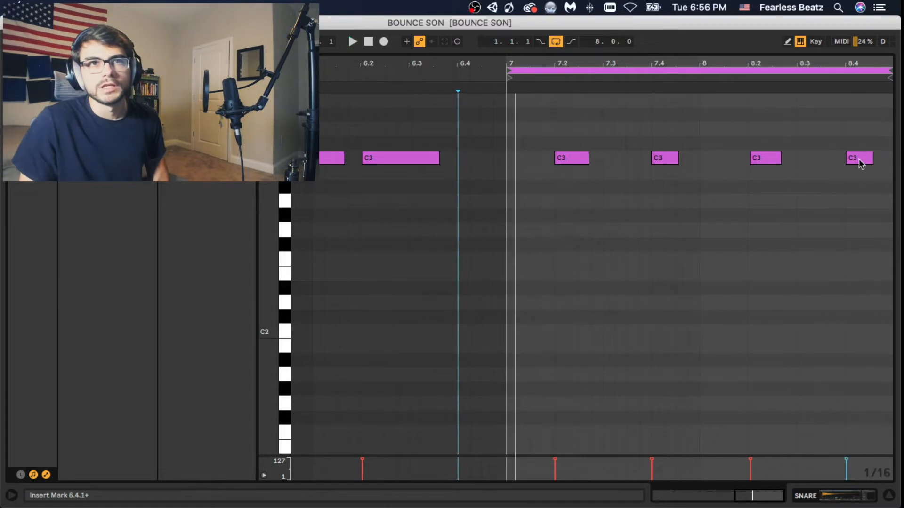
left_click(858, 158)
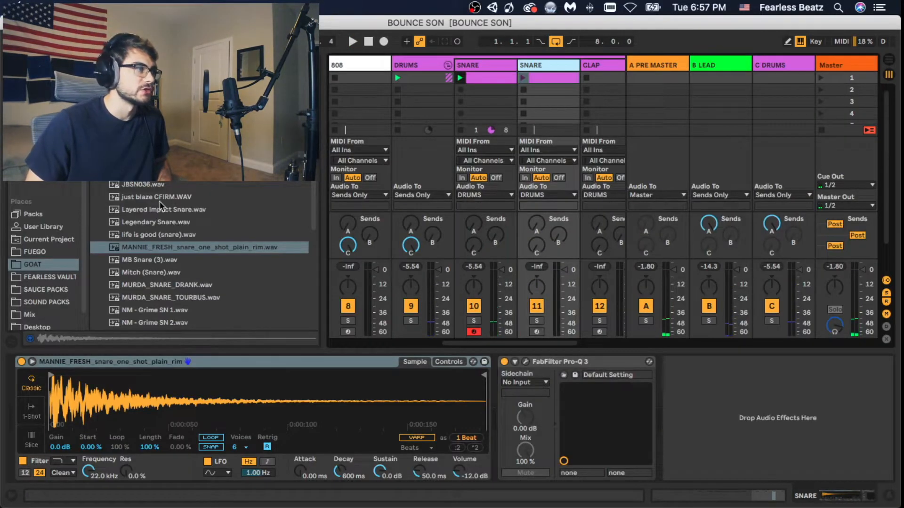
- Browse further snare samples and activate the muted Kick track
scroll(161, 207, "down", 1)
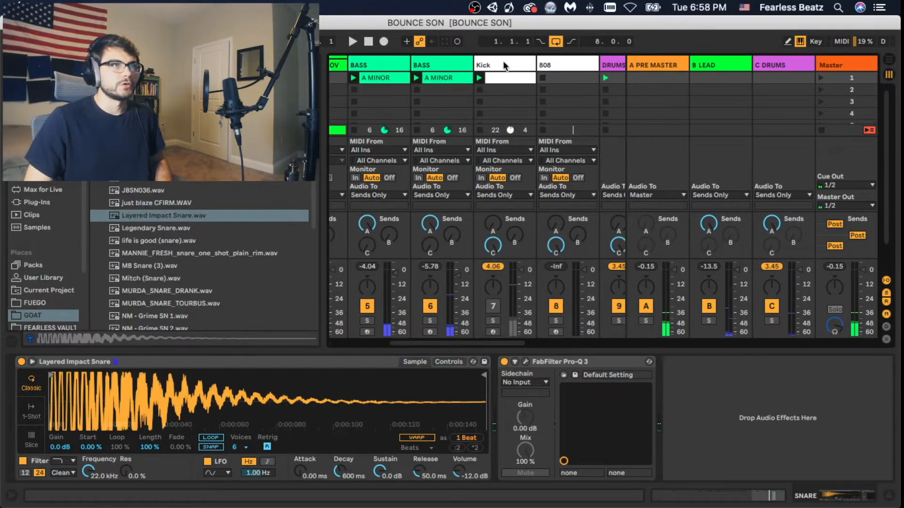
left_click(505, 65)
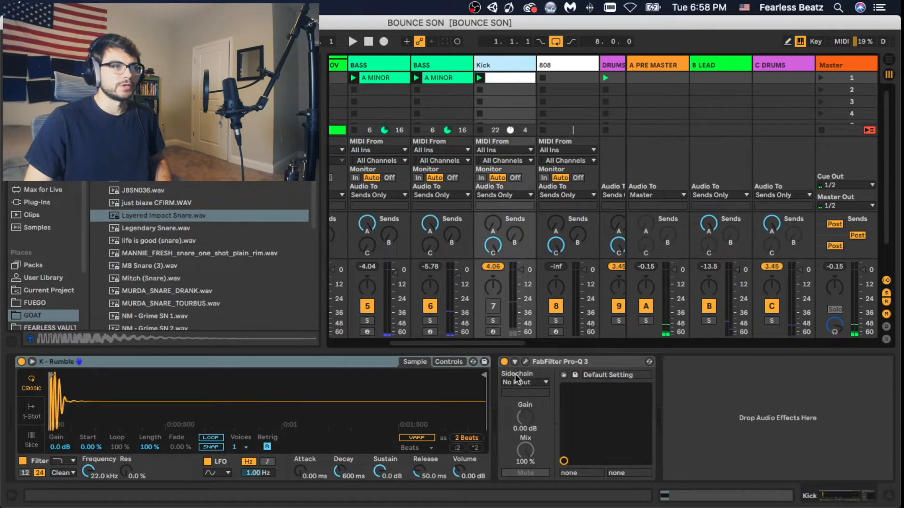
left_click(492, 306)
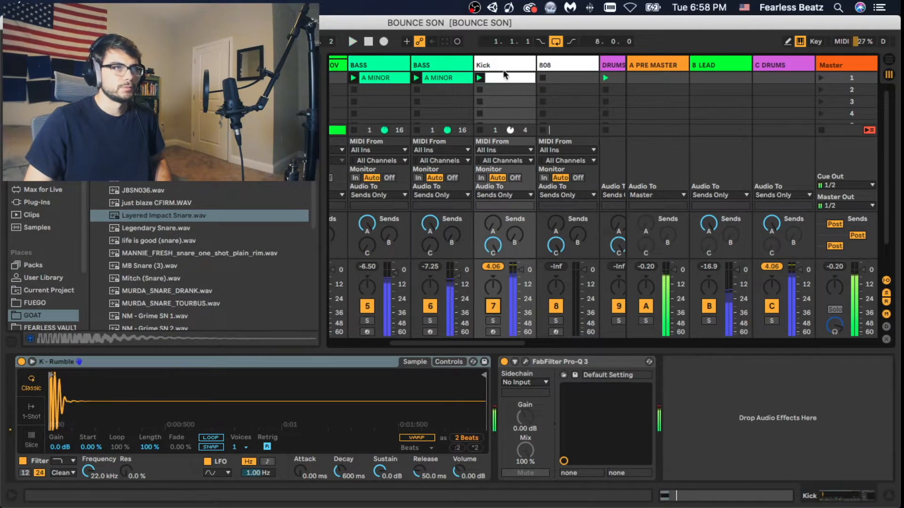
- Open the Kick track's clip, delete its C3 note at 1.1.1 and start playback
left_click(503, 87)
double_click(501, 84)
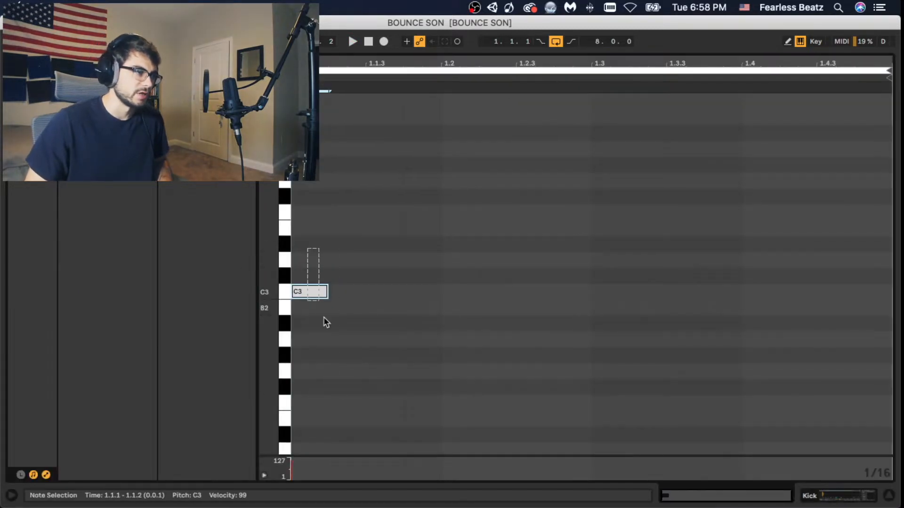
key("Delete")
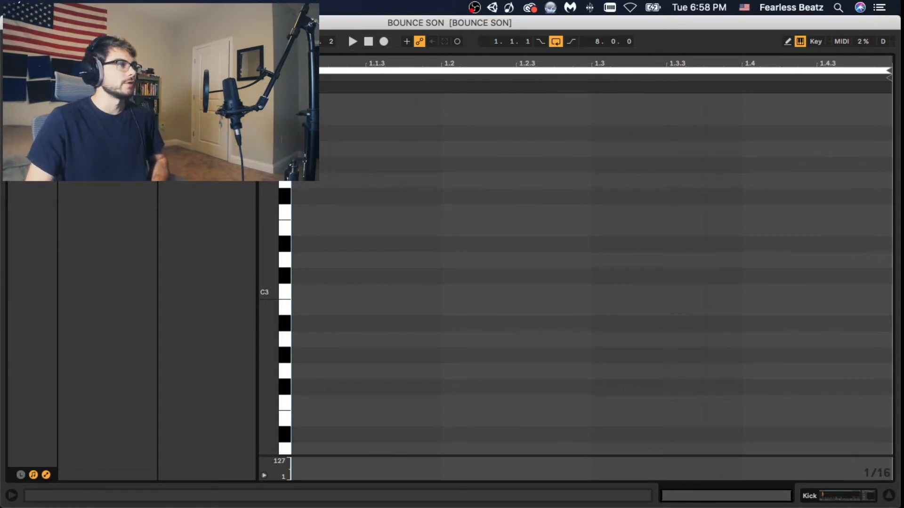
key("space")
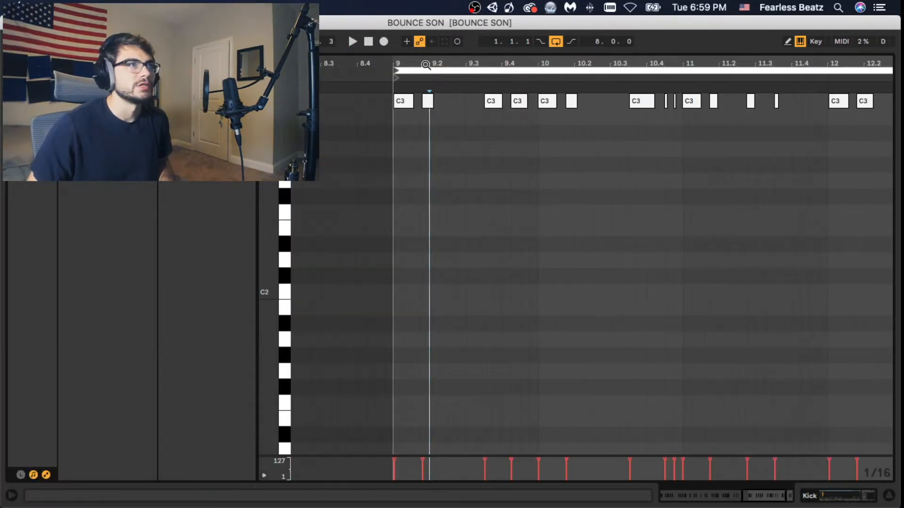
- Play back the recorded kick pattern from bar nine and check the note timing into bar ten
left_click_drag(426, 65, 404, 62)
key("space")
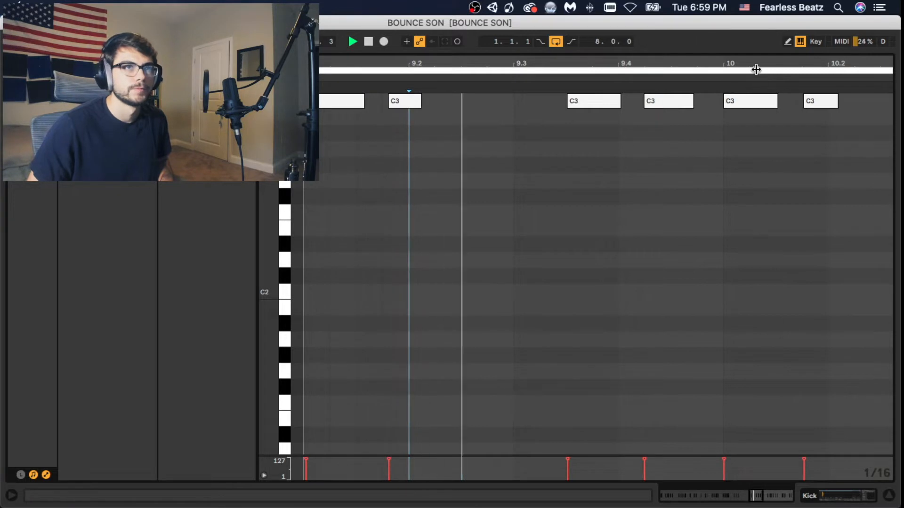
left_click_drag(767, 61, 588, 61)
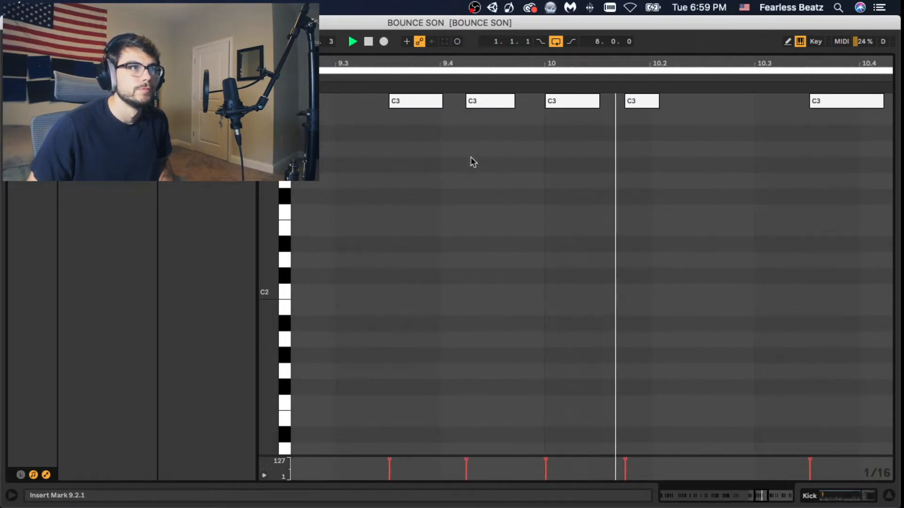
key("space")
- Nudge the C3 kick notes just after 9.4 and at bar ten slightly later, and play the pattern back
left_click_drag(488, 105, 492, 105)
left_click_drag(570, 102, 573, 103)
key("space")
key("space")
left_click_drag(806, 63, 462, 66)
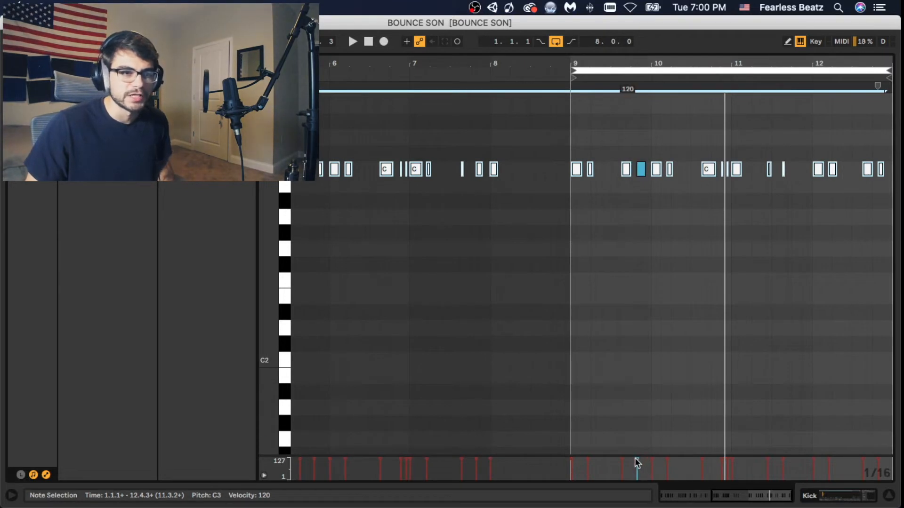
- Lower the velocities of the two short C3 kick notes at 10.4.3 and 10.4.4, just before bar eleven, and return to the track's devices
left_click(726, 263)
left_click_drag(750, 64, 738, 89)
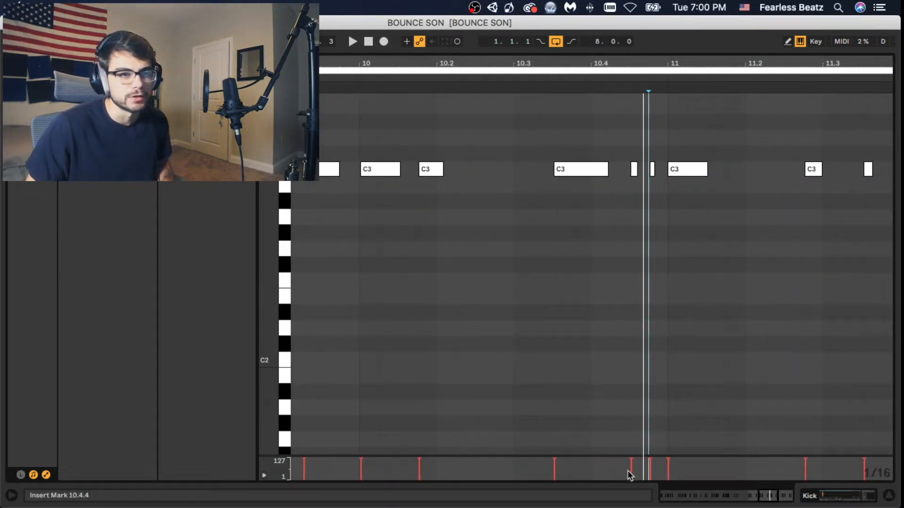
left_click_drag(633, 464, 634, 467)
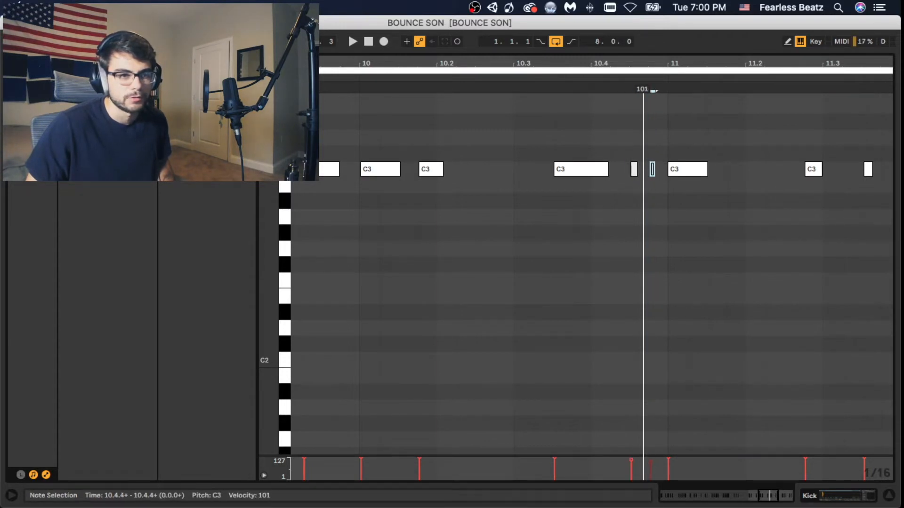
left_click(654, 407)
left_click(667, 361)
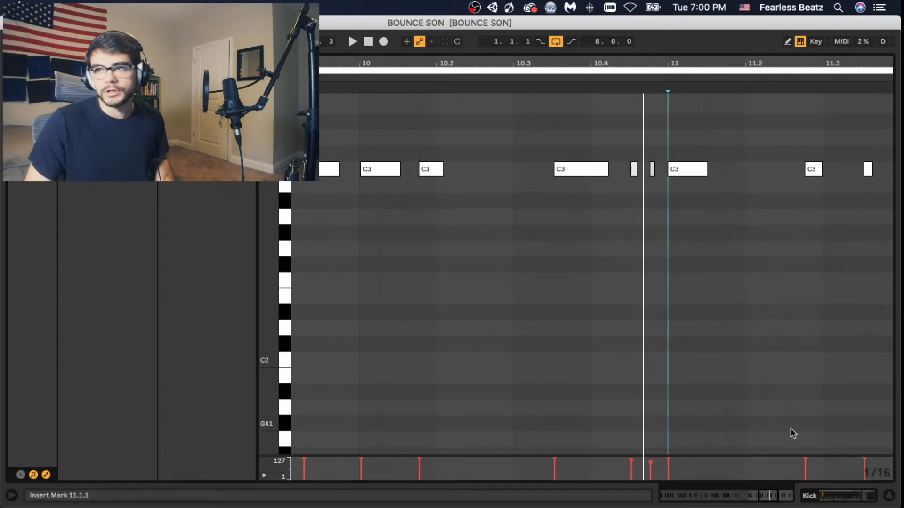
left_click(853, 497)
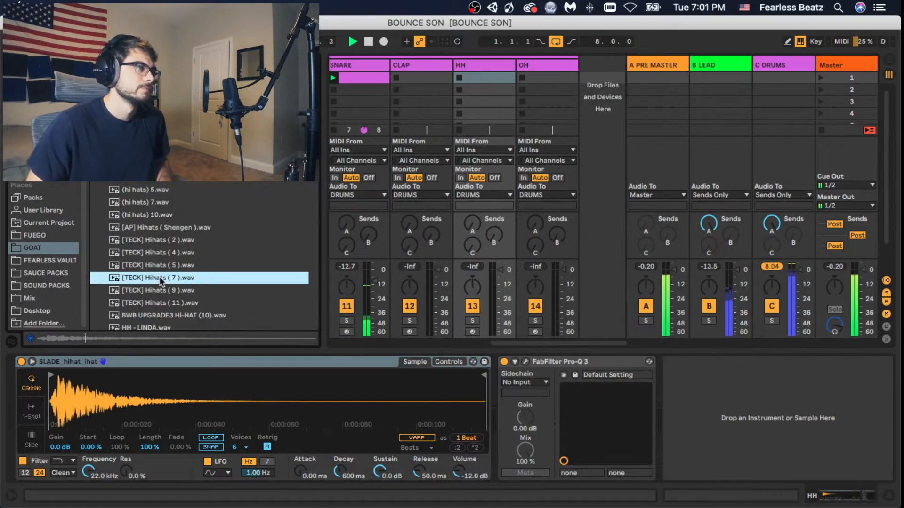
- Load the [TECK] Hihats ( 7 ).wav sample on the HH track, set its voices to 3 and arm the track
left_click_drag(160, 282, 227, 452)
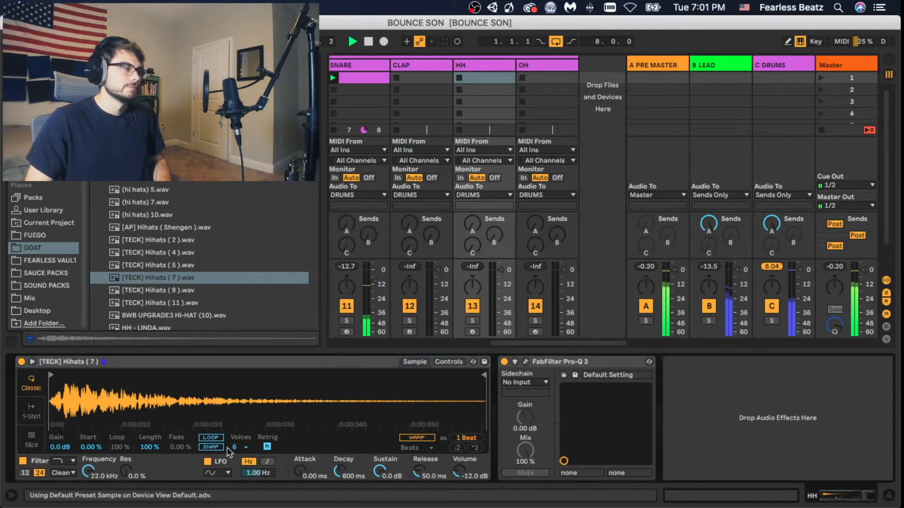
left_click(240, 448)
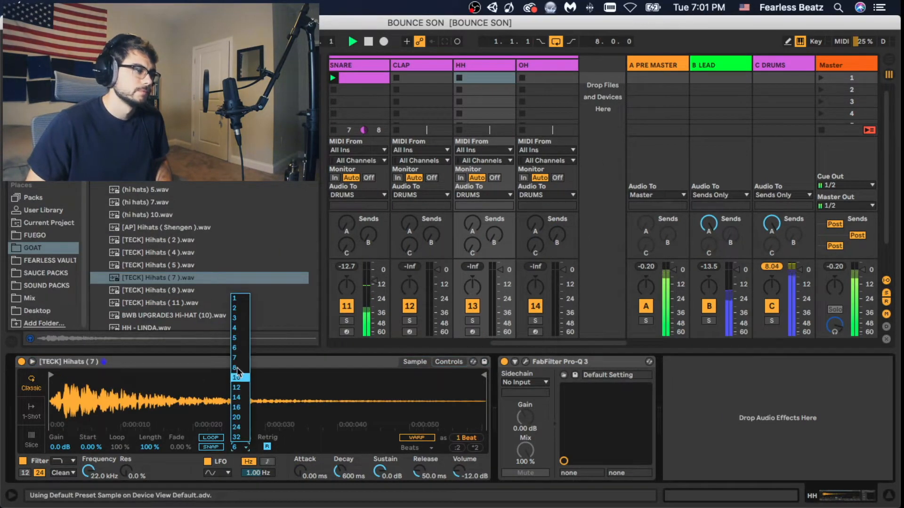
left_click(238, 318)
left_click(471, 331)
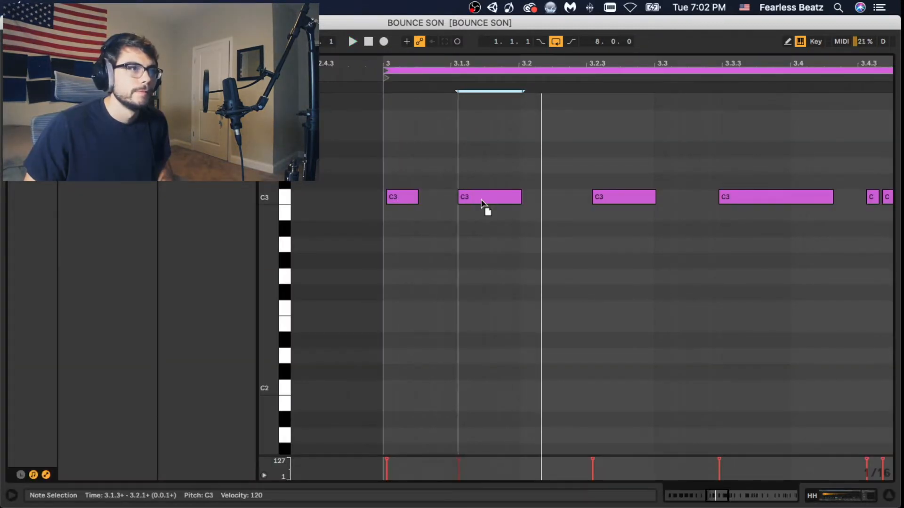
- Play the HH clip and nudge the off-time C3 notes around 3.3.3, 5.2.3 and 6.4.4 closer to the grid
key("space")
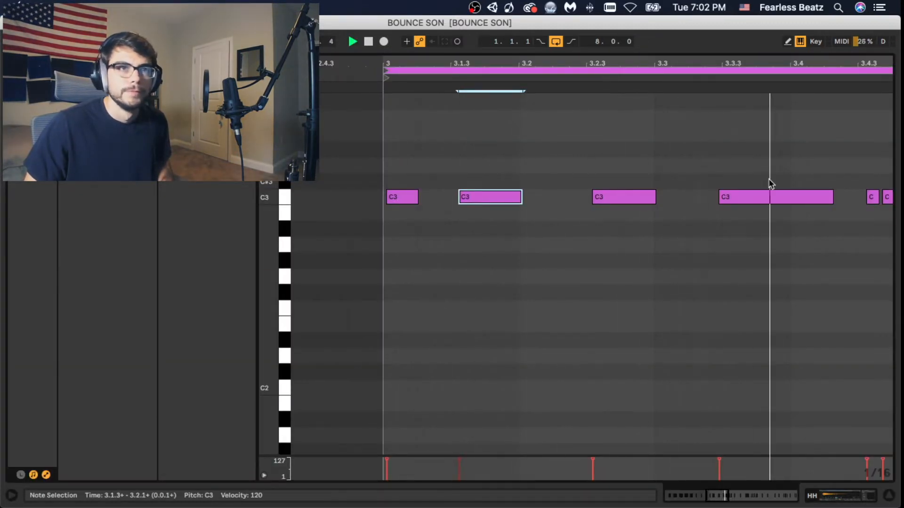
left_click_drag(753, 202, 760, 203)
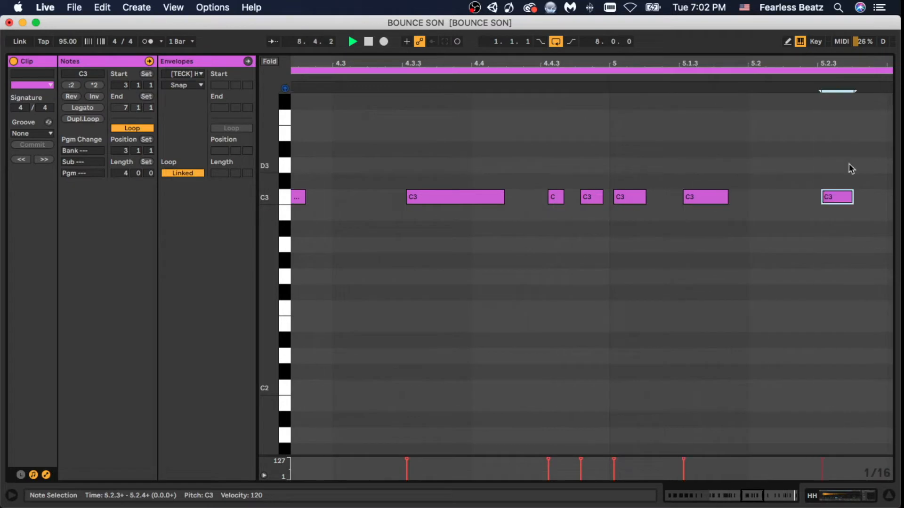
scroll(851, 168, "right", 8)
left_click(713, 198)
scroll(639, 207, "right", 7)
left_click(639, 198)
scroll(694, 216, "right", 5)
scroll(694, 202, "down", 8)
scroll(700, 202, "up", 3)
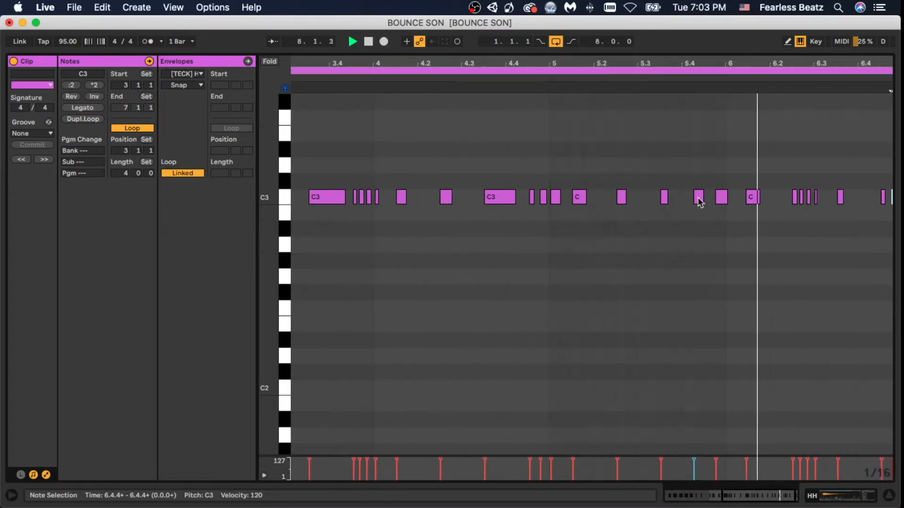
- Delete the extra C3 hi-hat note near 5.4.2, re-time its following notes to 5.4.3 and 6.1.3, and stop playback
double_click(699, 201)
left_click(730, 210)
mouse_move(721, 199)
left_mouse_down()
mouse_move(710, 199)
mouse_move(756, 199)
left_mouse_up()
scroll(775, 267, "down", 4)
key("space")
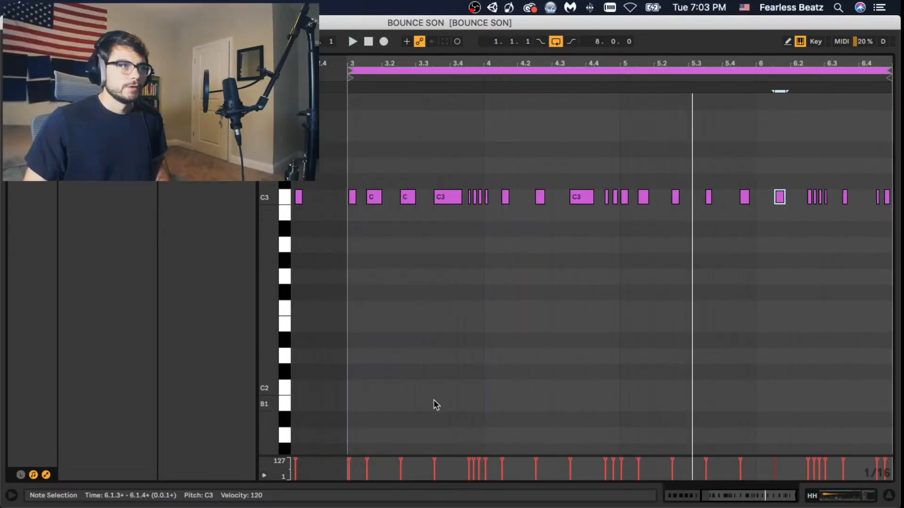
- Vary the hi-hat velocities across bars three to six, including 116 at 3.1.1 and 101 at 5.3.3, and play the pattern back
left_click(349, 459)
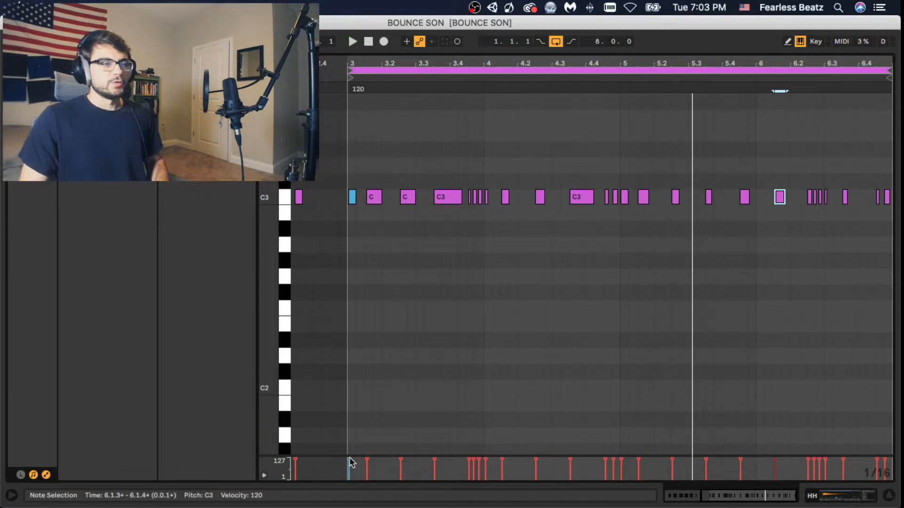
left_click(349, 464)
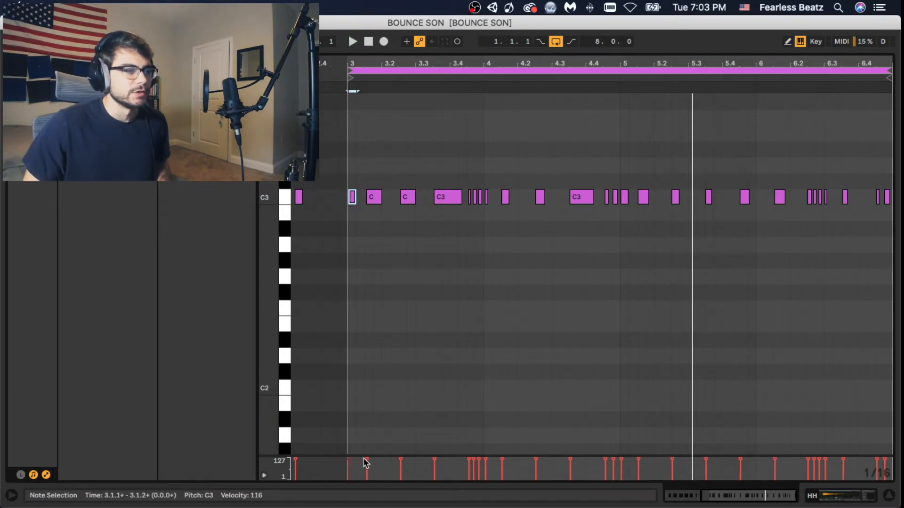
left_click(474, 466)
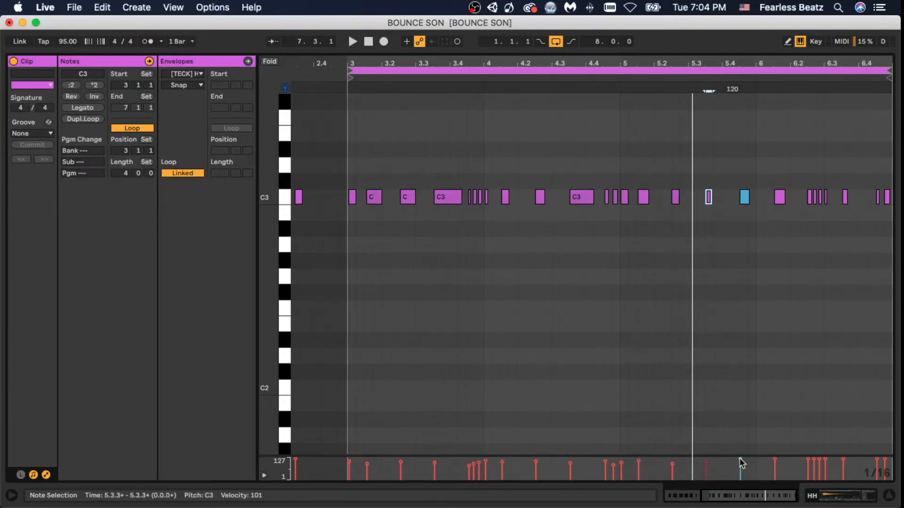
left_click_drag(740, 460, 741, 465)
left_click_drag(819, 63, 819, 113)
mouse_move(517, 460)
left_mouse_down()
mouse_move(517, 467)
mouse_move(479, 464)
left_mouse_up()
left_click_drag(751, 459, 751, 464)
key("space")
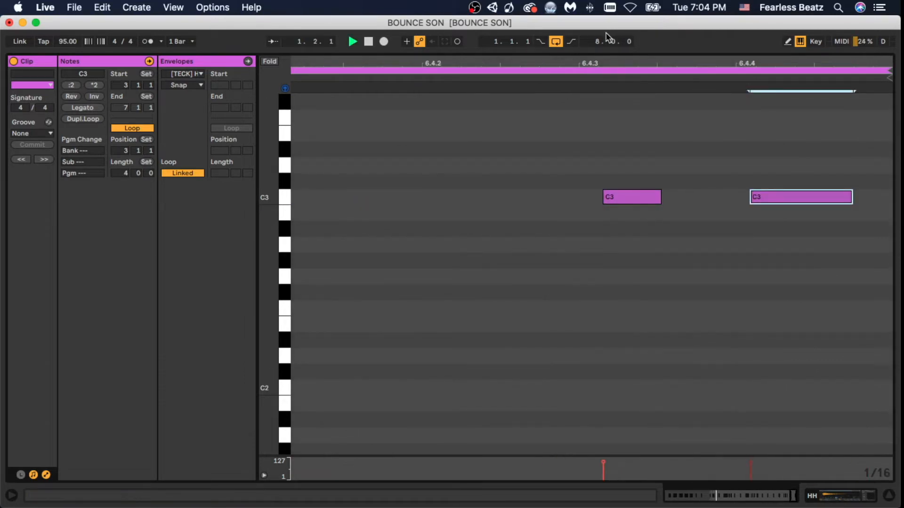
left_click_drag(600, 57, 600, 14)
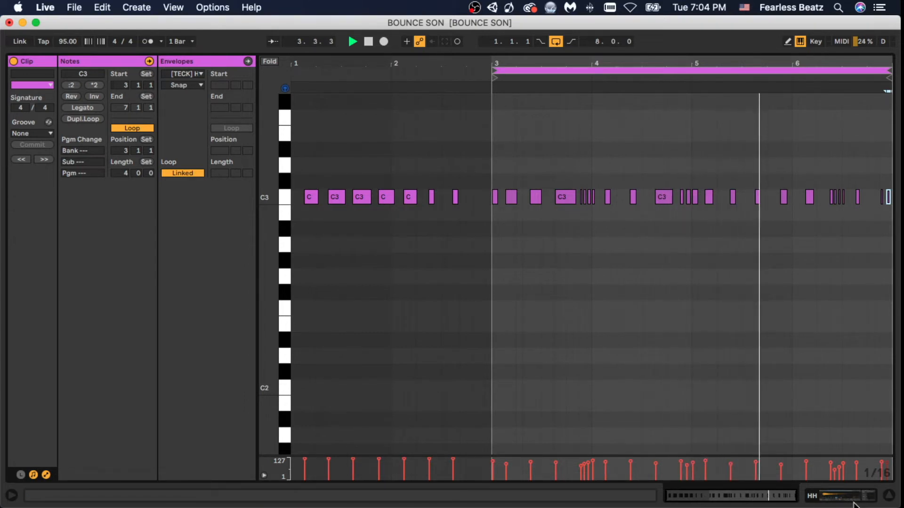
- Return to the HH track's sampler, stop playback and look through the hi-hat samples in the GOAT folder
left_click(830, 502)
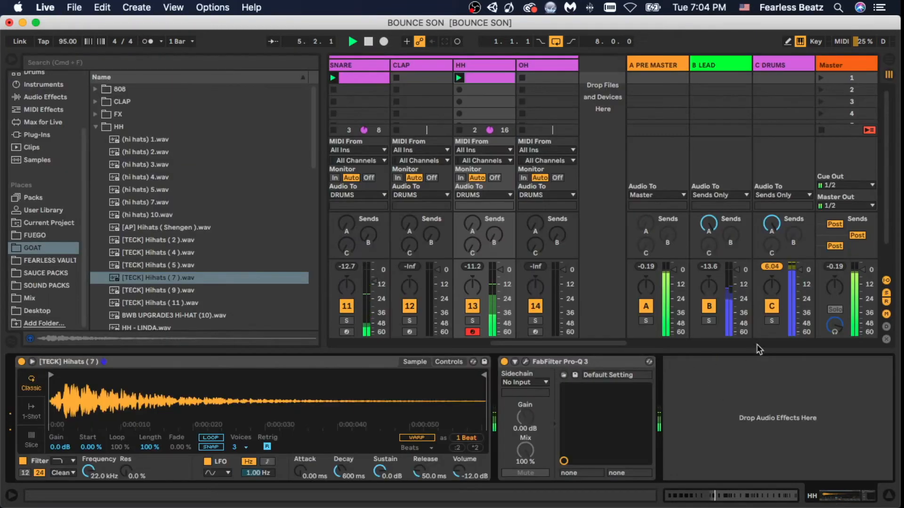
key("space")
left_click(181, 276)
scroll(184, 278, "down", 3)
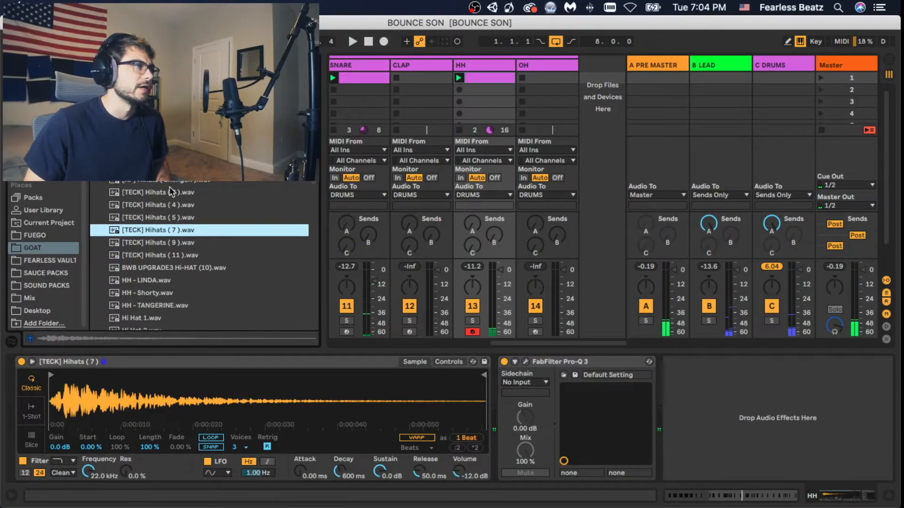
left_click(167, 184)
left_click(168, 192)
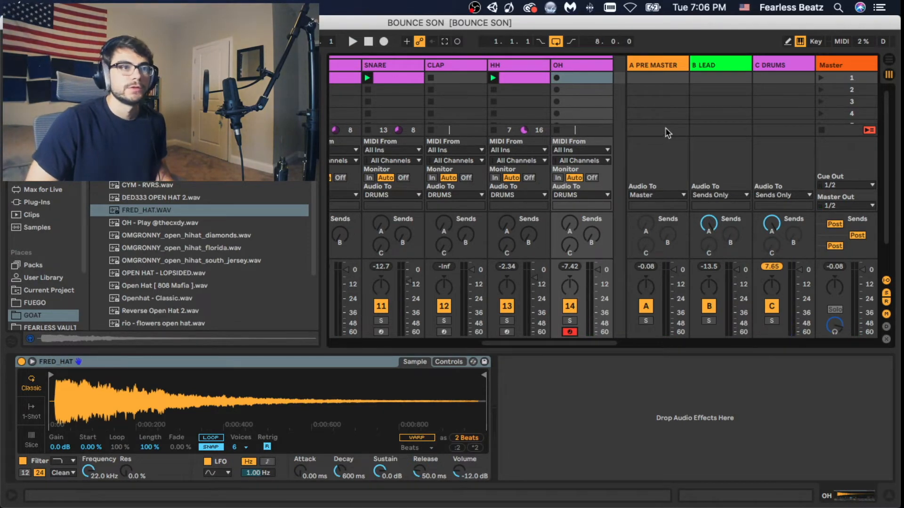
- Nudge the open-hat C3 note at 2.4.2 slightly later and the long one at bar three slightly earlier
key("space")
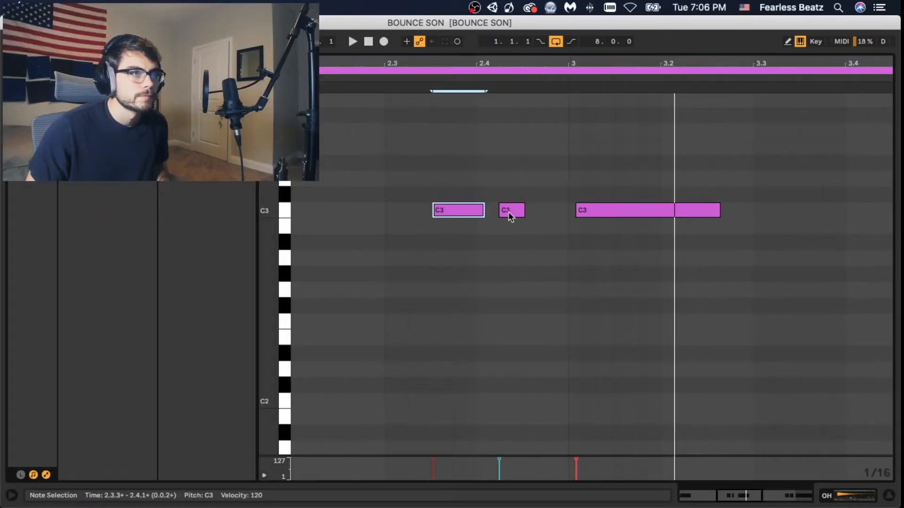
left_click_drag(510, 215, 512, 215)
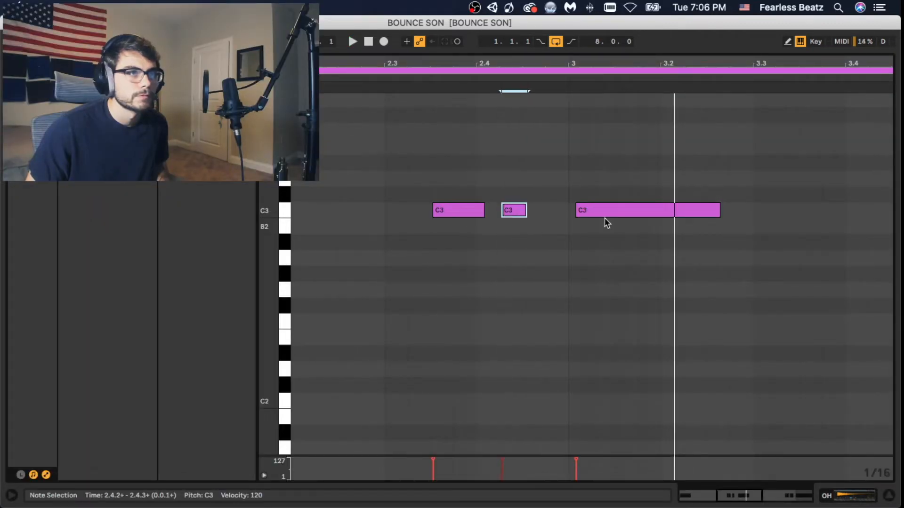
left_click_drag(604, 216, 602, 213)
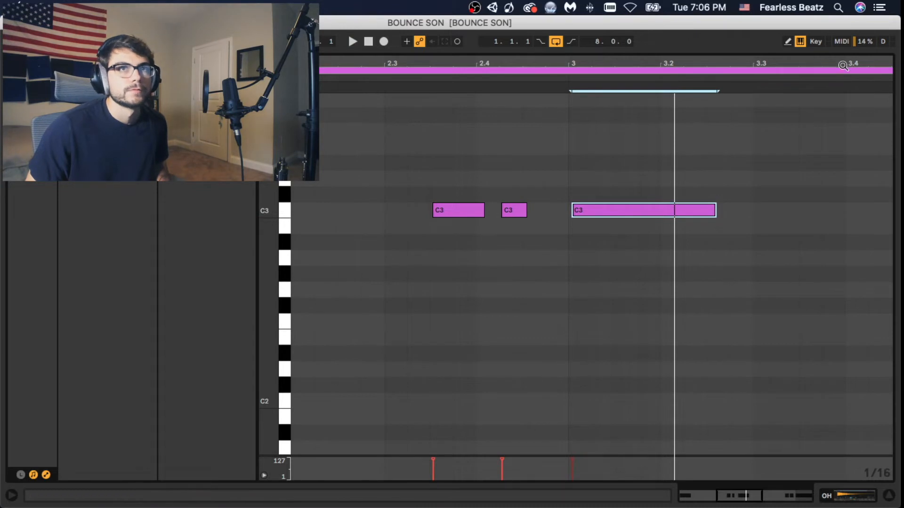
left_click_drag(843, 66, 843, 28)
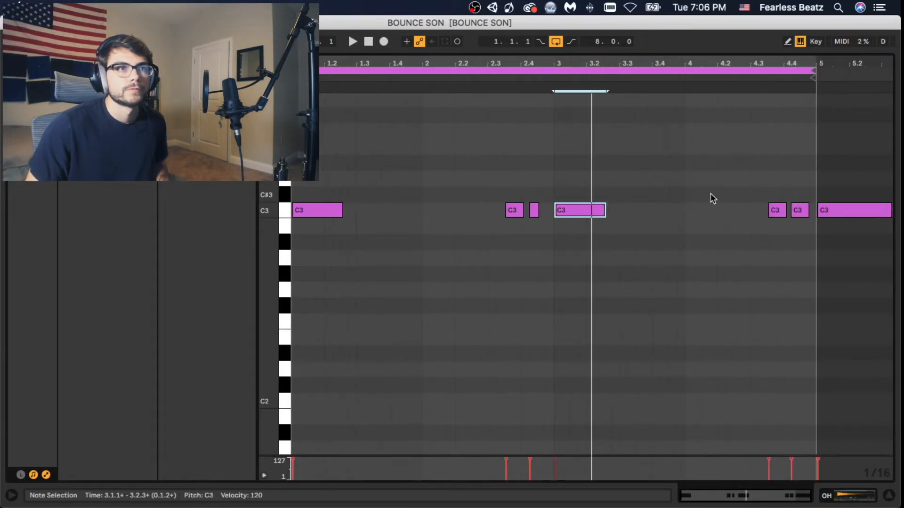
- Replace the open-hat notes from 4.3 onward with a copy of the two short notes before bar three, and play the clip
left_click_drag(726, 188, 879, 296)
key("Delete")
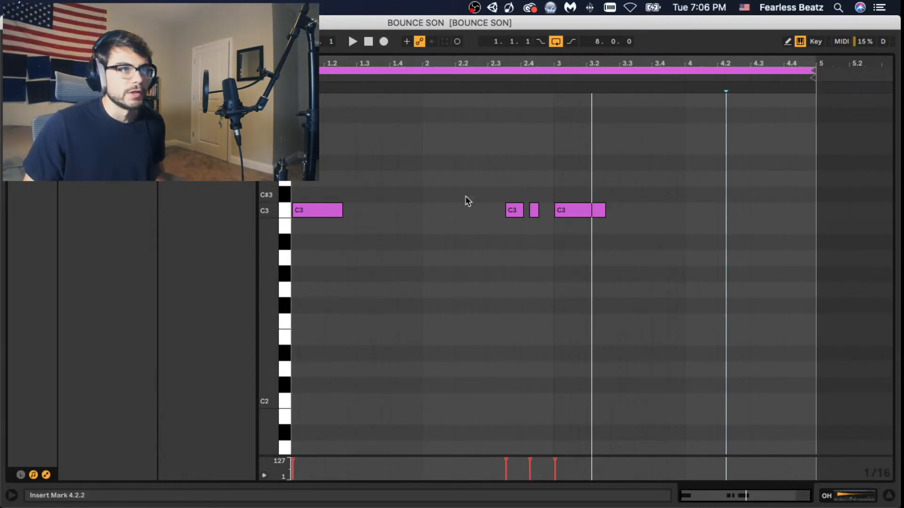
left_click_drag(461, 169, 779, 212)
key("space")
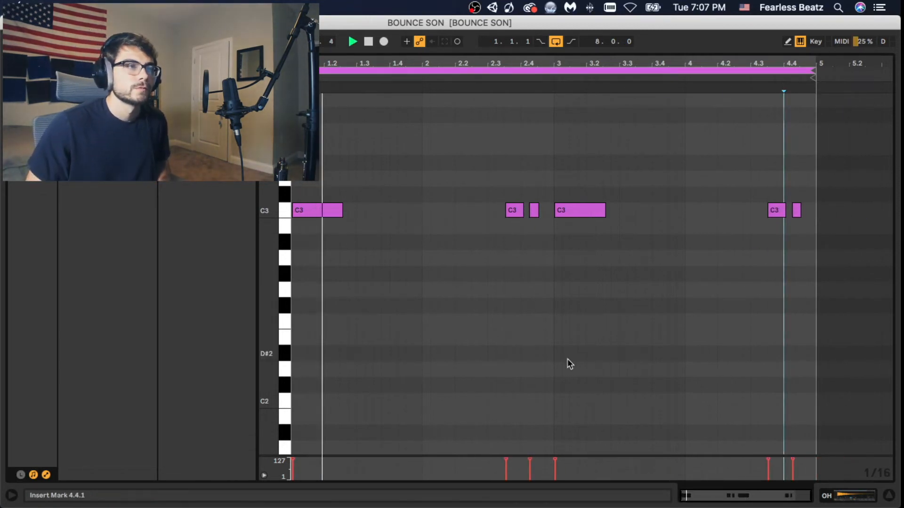
- Lower the velocities of the short open-hat notes before bars three and five, setting the one at 2.4.2 to 99
left_click(529, 462)
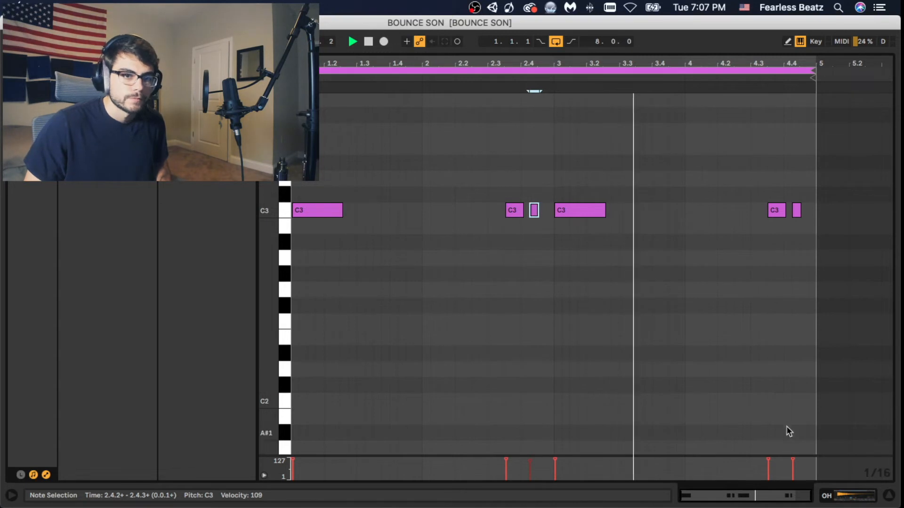
left_click(794, 461)
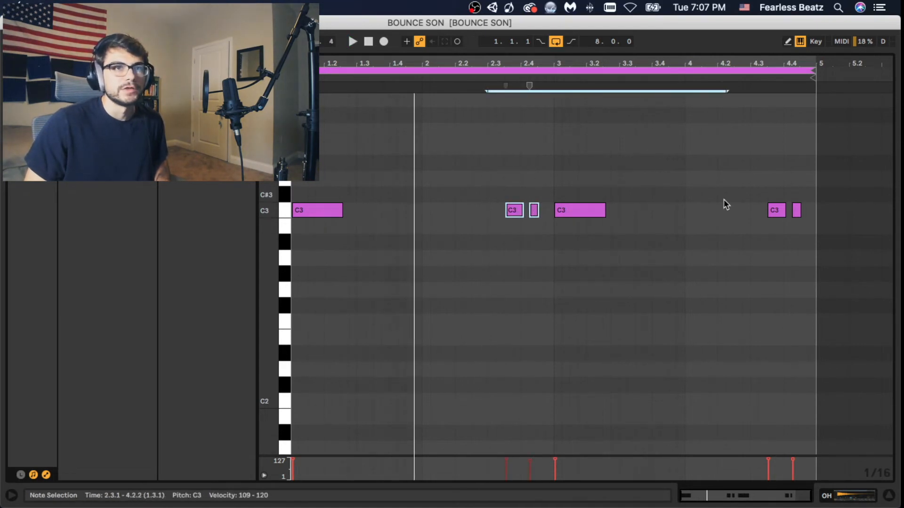
left_click_drag(728, 200, 833, 252, "shift")
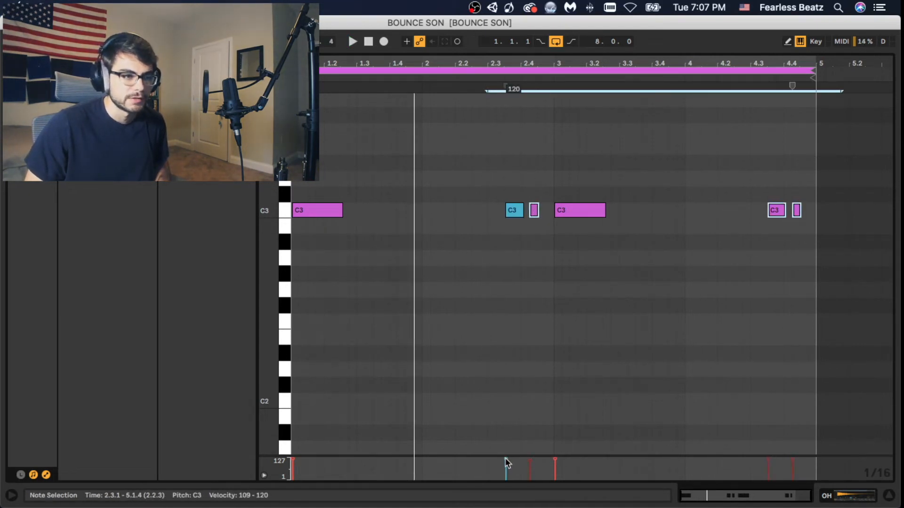
left_click(518, 426)
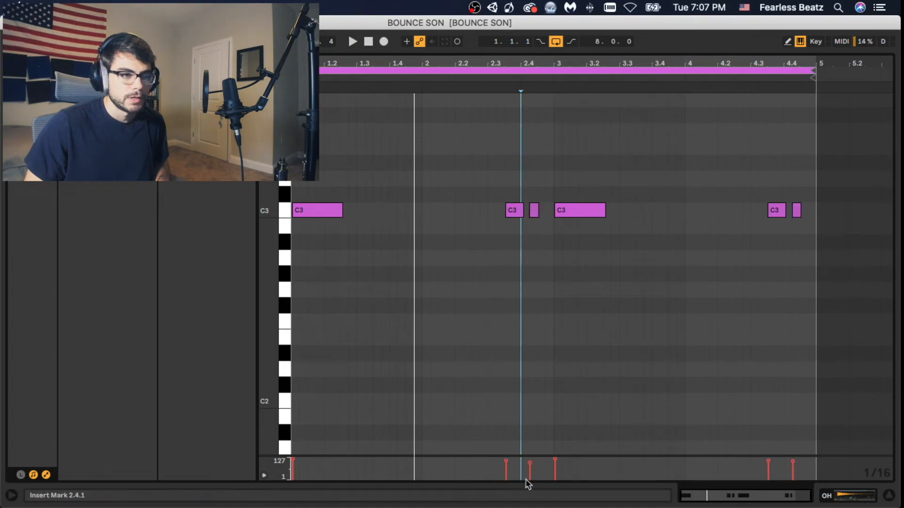
left_click(530, 467)
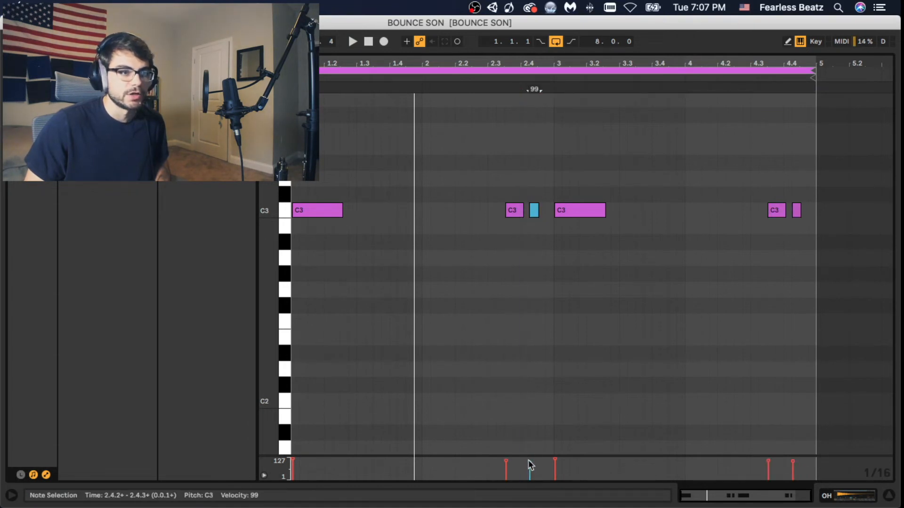
left_click(561, 389)
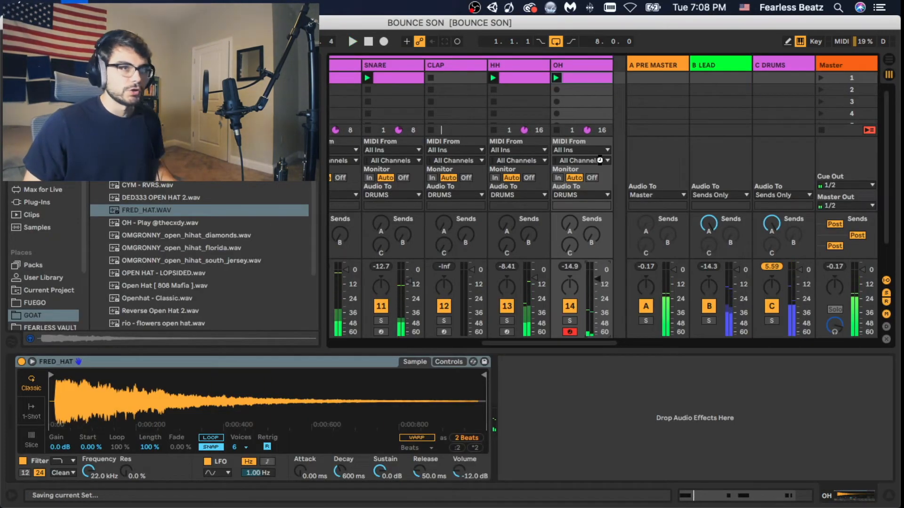
- Insert an audio track after OH, switch to the arrangement and place the insert marker at bar three on the new track
right_click(594, 68)
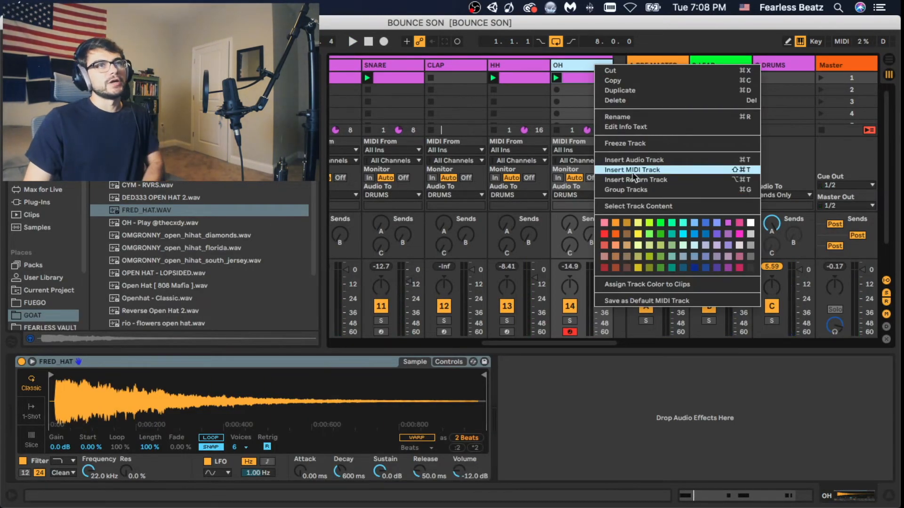
left_click(633, 161)
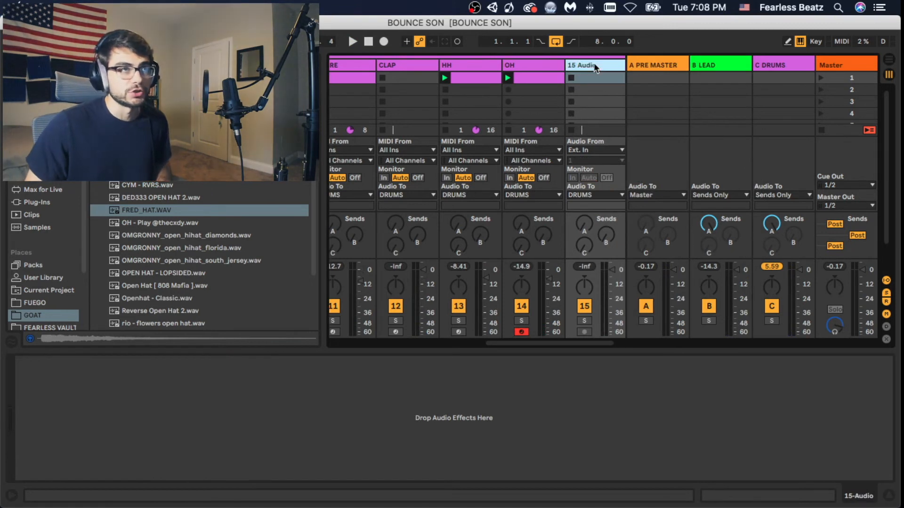
key("Tab")
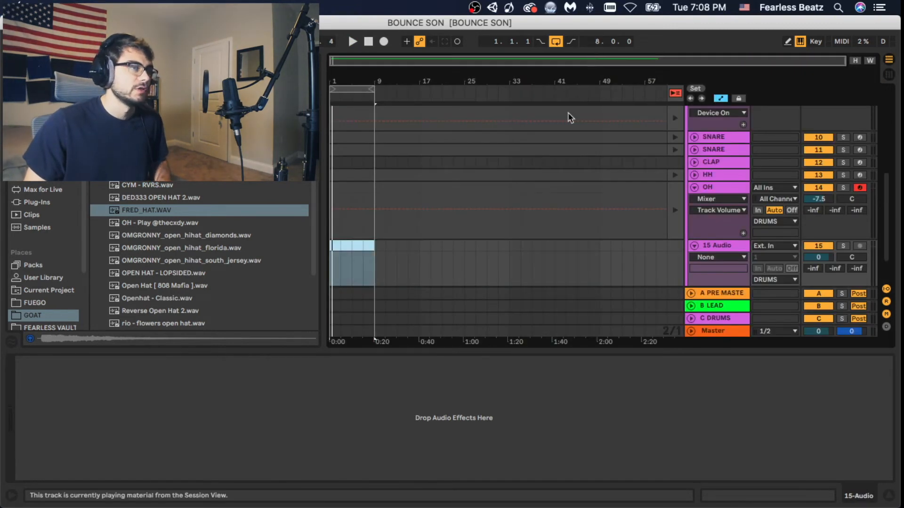
left_click(338, 242)
left_click_drag(335, 85, 379, 225)
scroll(379, 225, "down", 3)
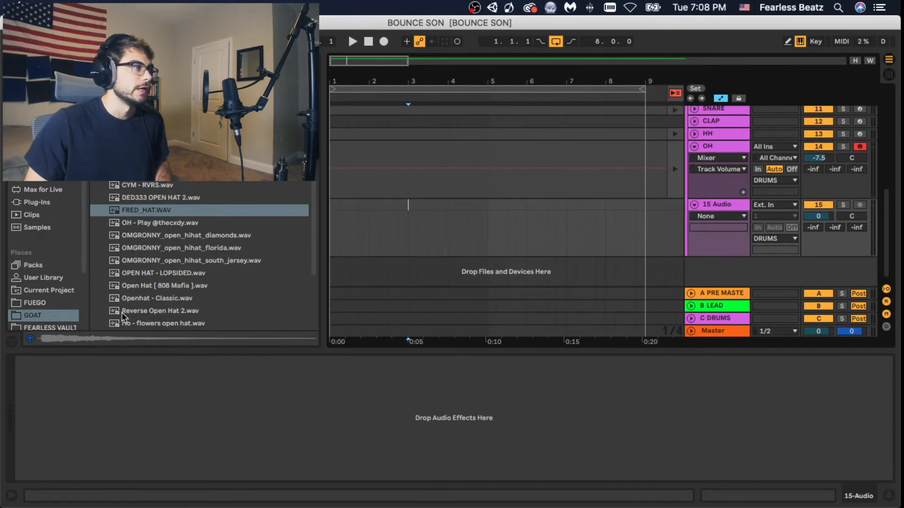
- Browse the DECAP percussion loops in the SAUCE PACKS folder, preview several including DECAP_percussion_loop_mouth_96.wav, and start playback from bar one of the new track
scroll(46, 190, "down", 3)
left_click(46, 273)
scroll(203, 254, "up", 2)
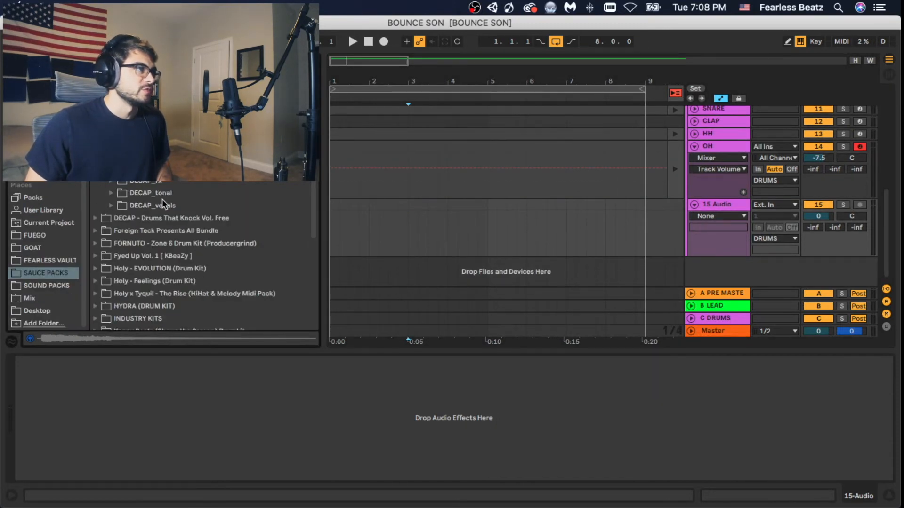
scroll(149, 219, "up", 3)
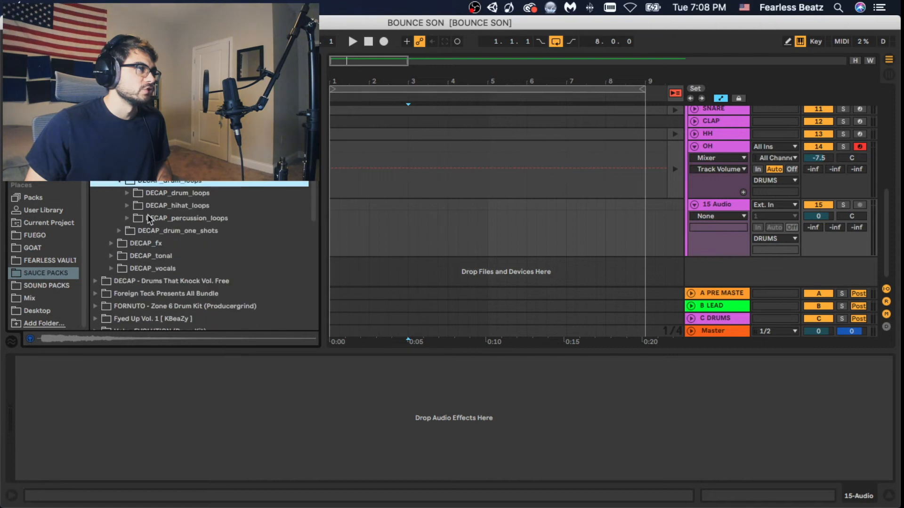
left_click(127, 218)
scroll(193, 244, "down", 5)
left_click(185, 244)
scroll(186, 245, "down", 5)
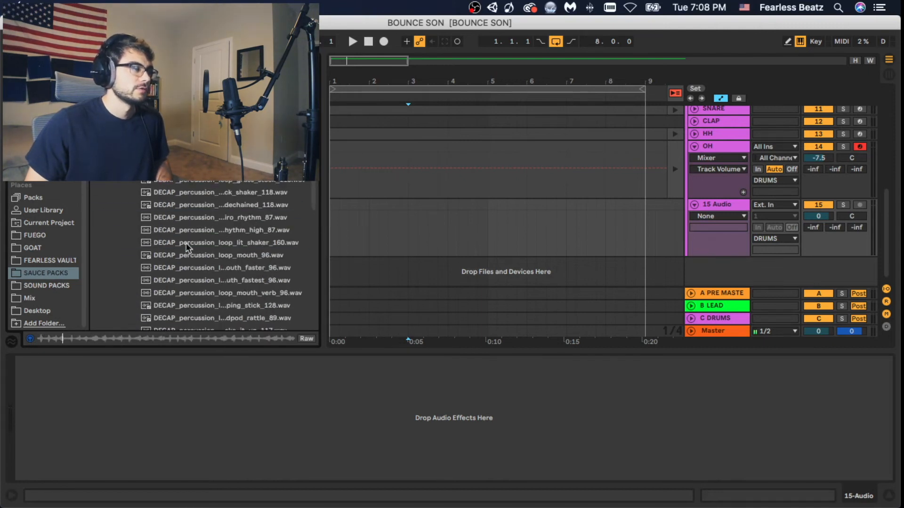
left_click(209, 254)
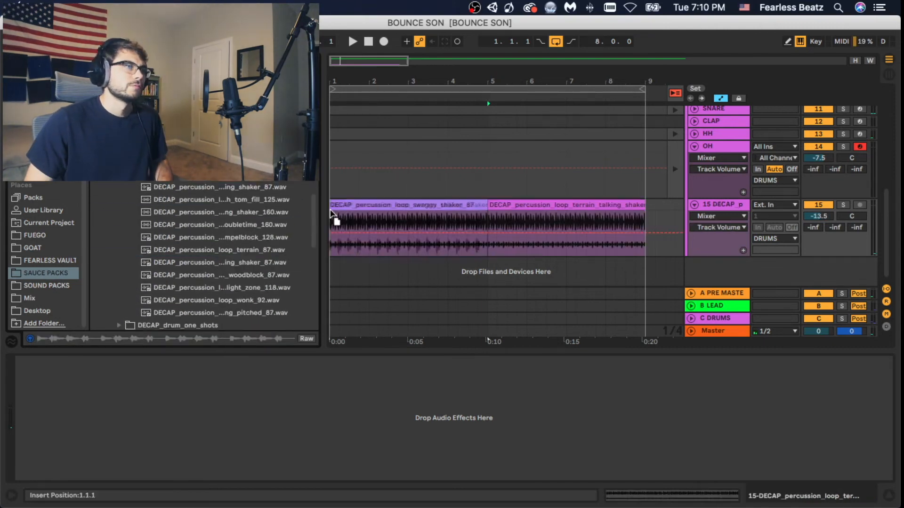
left_click(333, 216)
key("space")
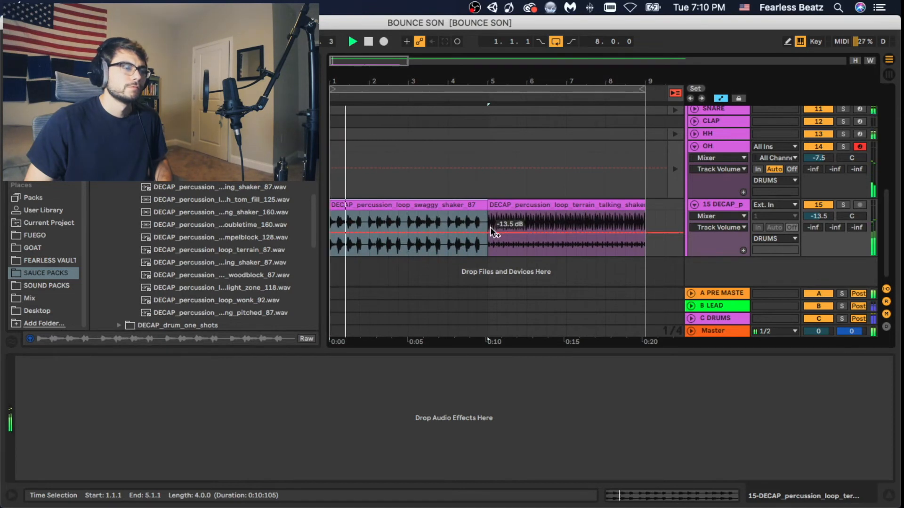
- Delete the terrain talking shaker loop at bars five to nine and duplicate the swaggy shaker loop into its place
left_click(499, 219)
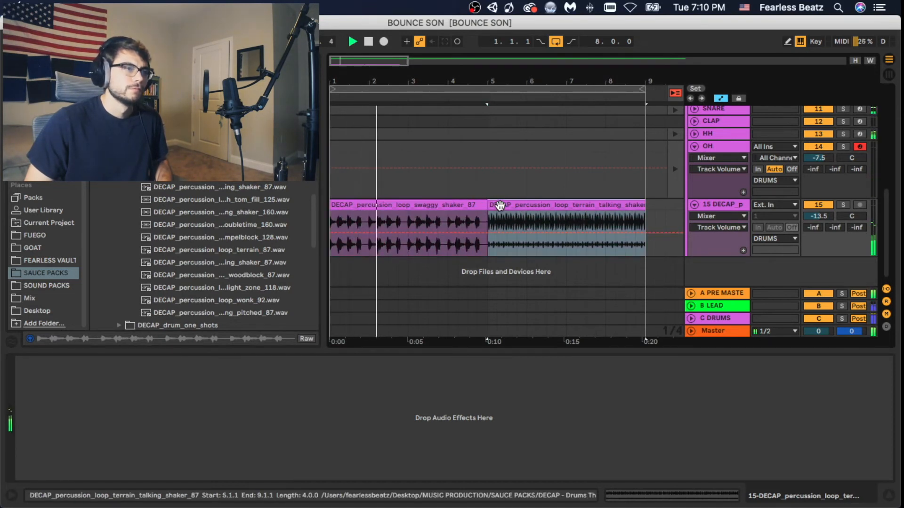
key("Delete")
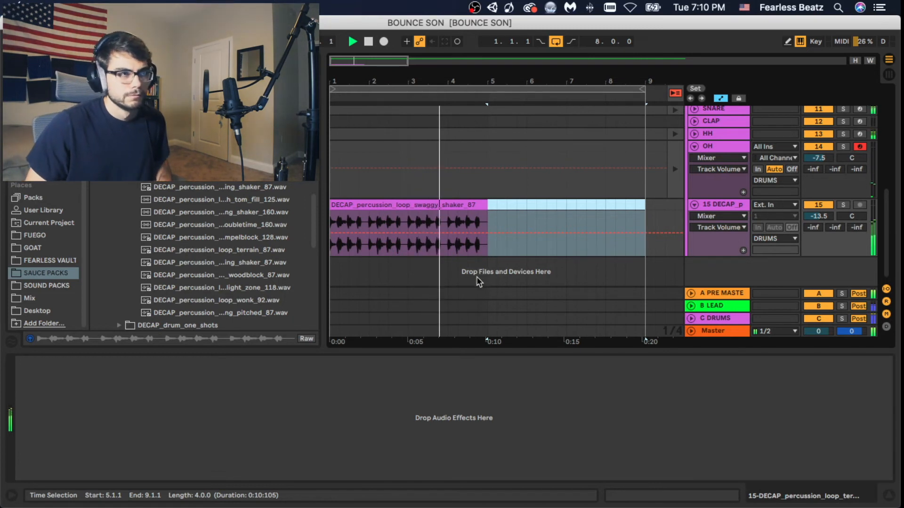
left_click(447, 204)
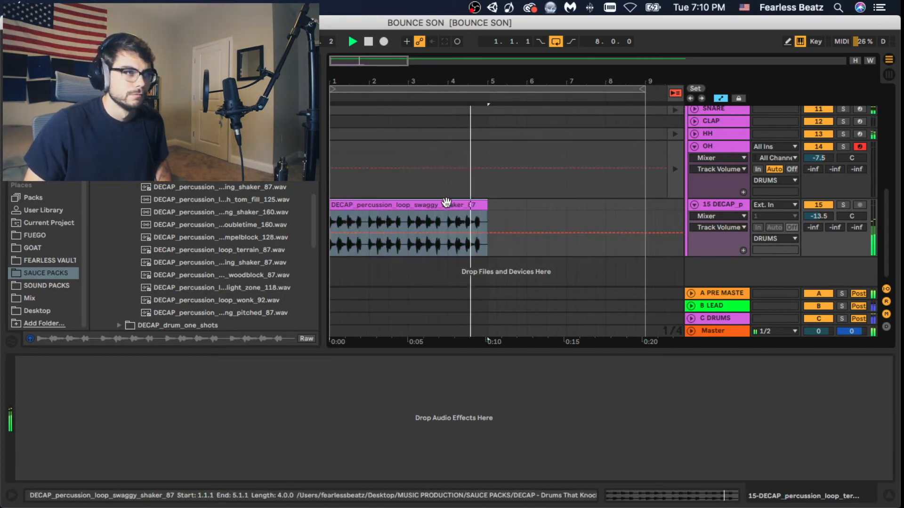
key("super+d")
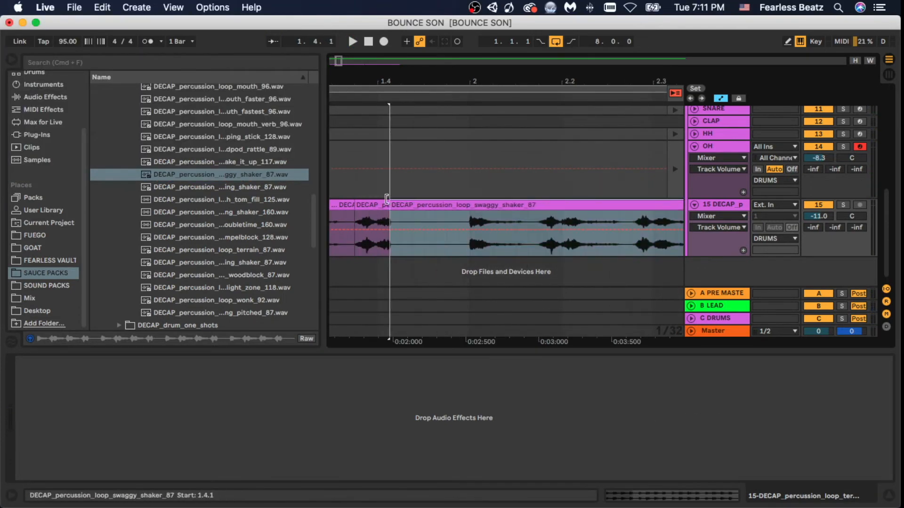
- Duplicate short slices of the swaggy shaker loop around beats 1.2.4 to 1.4.1 to vary its rhythm, and play the chopped pattern
key("space")
key("space")
left_click(400, 205)
key("super+d")
key("super+d")
left_click(357, 205)
key("space")
key("space")
left_click(361, 204, "shift")
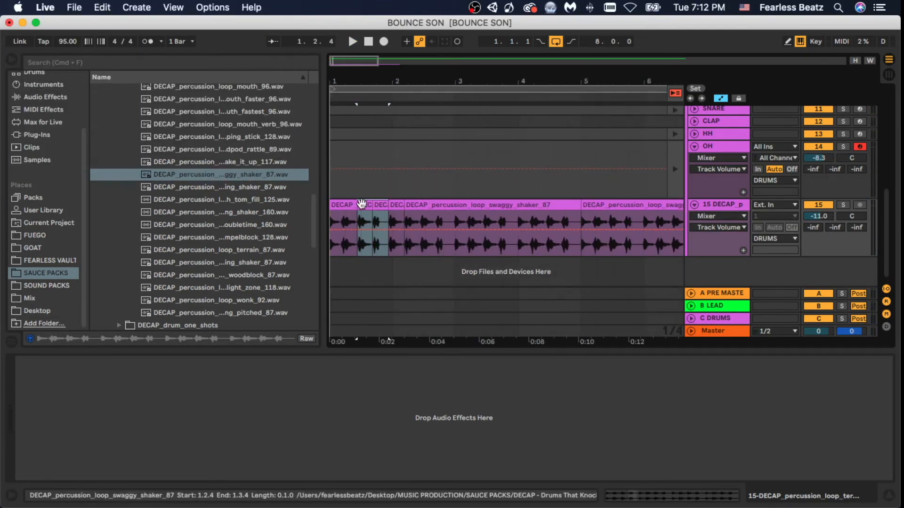
left_click(452, 212)
left_click(514, 214)
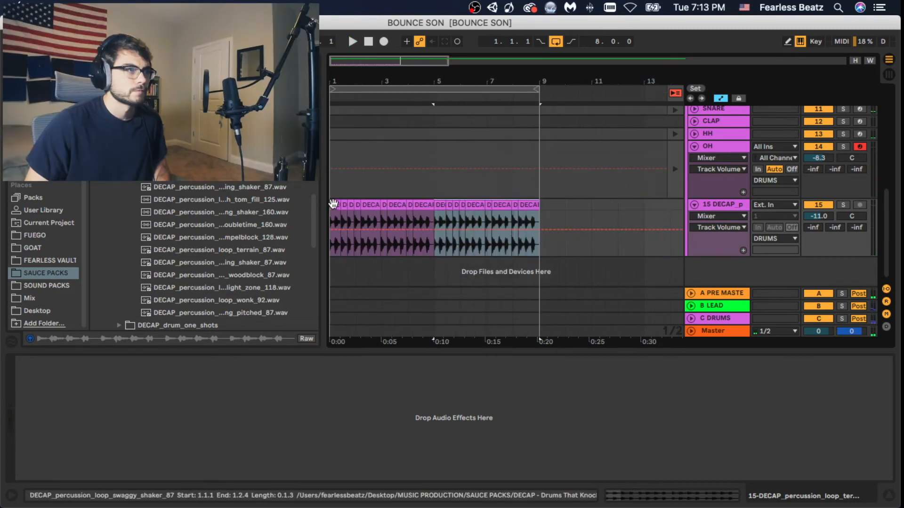
key("space")
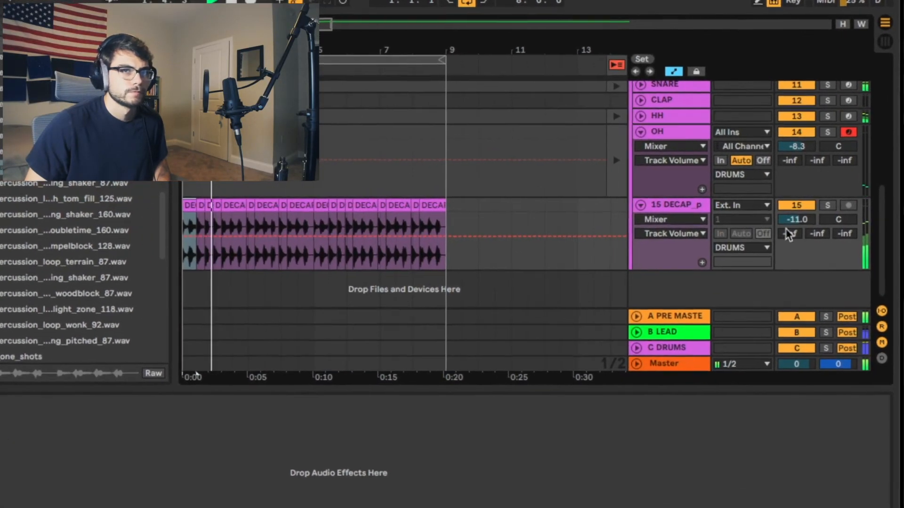
- Lower the shaker loop track's volume to about -14.2 dB during playback
left_click_drag(793, 220, 761, 227)
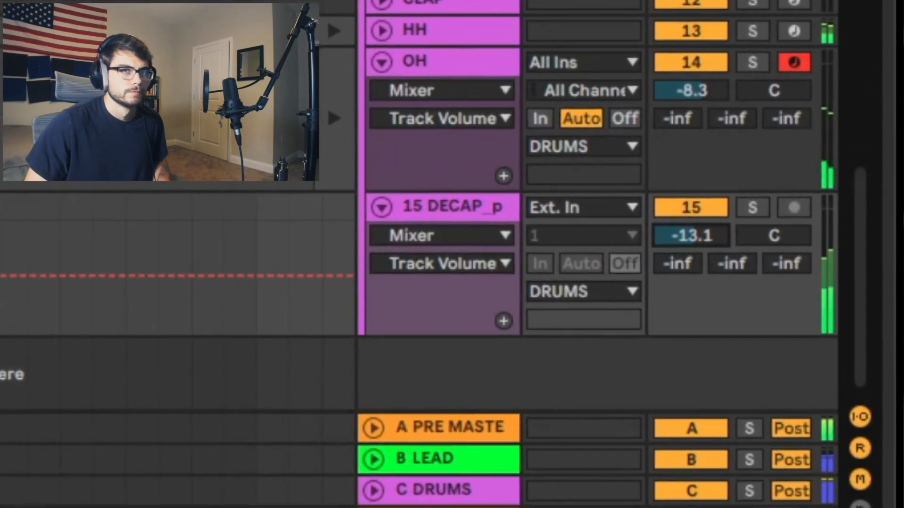
left_click_drag(690, 236, 691, 243)
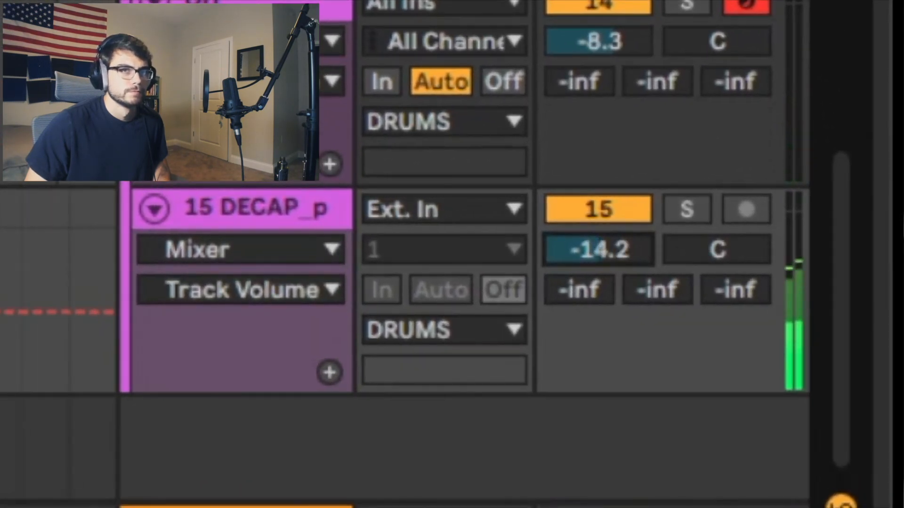
left_click_drag(598, 249, 606, 251)
- Check the second BASS track in solo, unsolo it, and set the two BASS track volumes to -1.73 and -4.46 dB
left_click(495, 321)
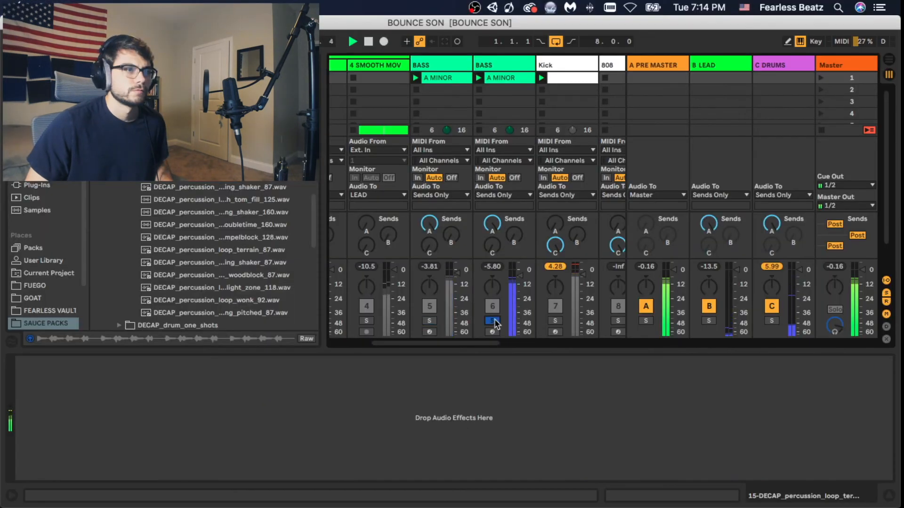
left_click(493, 321)
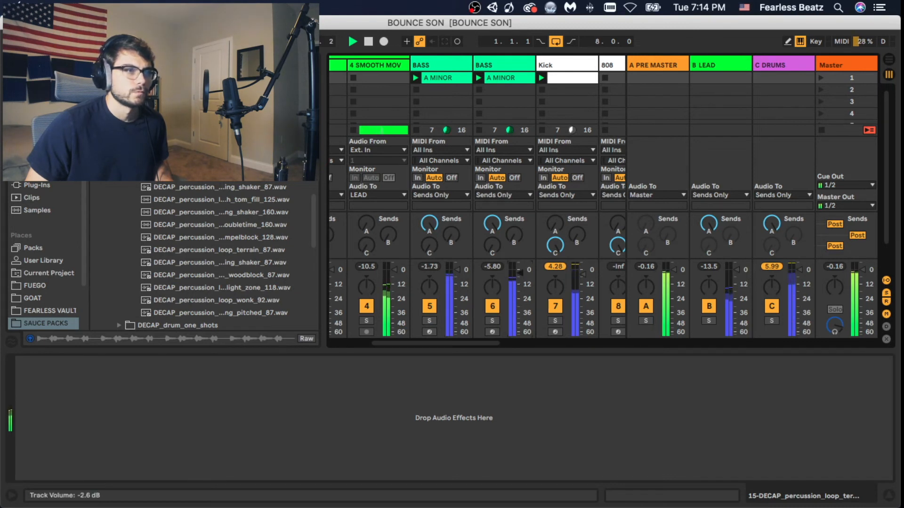
mouse_move(482, 343)
left_mouse_down()
mouse_move(561, 353)
mouse_move(475, 351)
left_mouse_up()
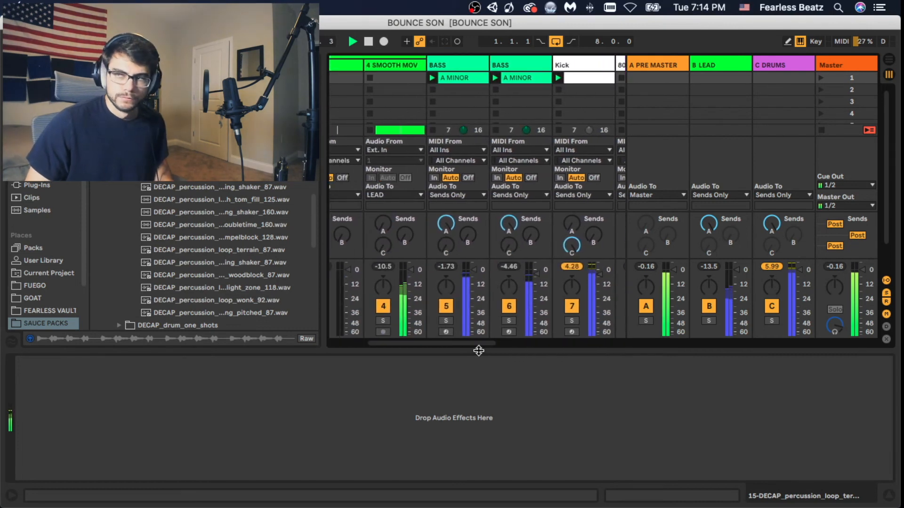